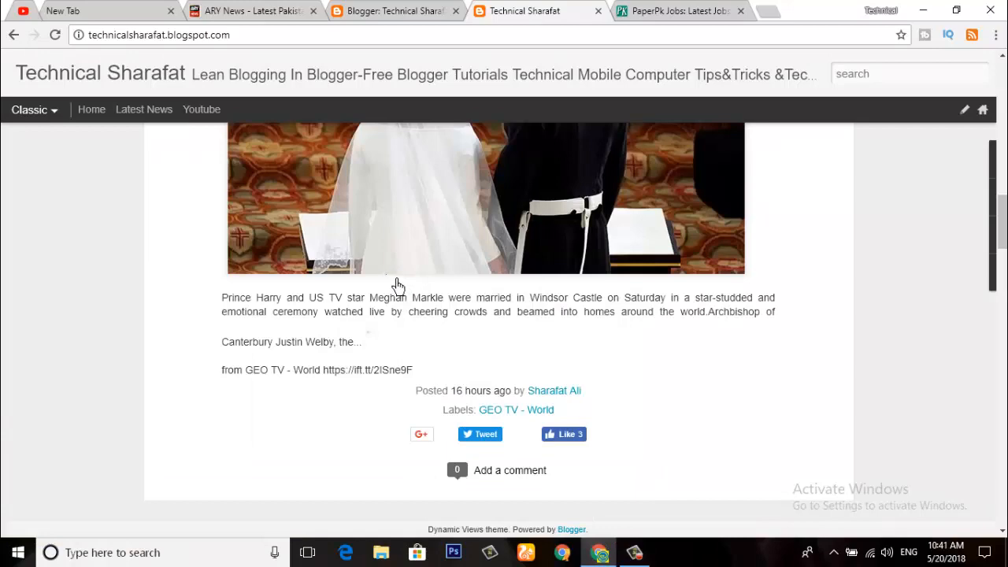
Step: Examine the news posts published on the Technical Sharafat blog, including their images, source links and labels
{"action": "scroll", "coordinate": [395, 282], "scroll_direction": "down", "scroll_amount": 5}
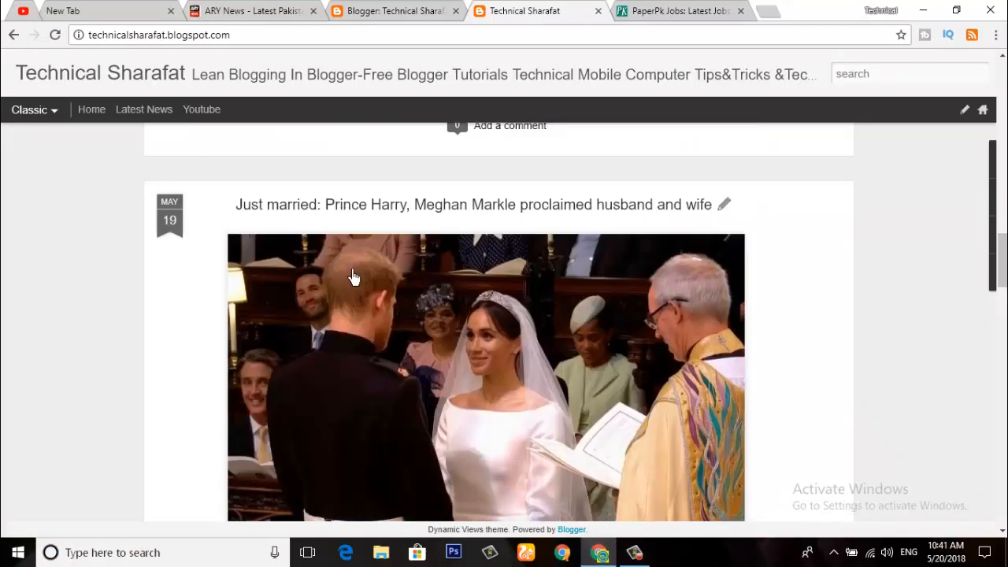
{"action": "scroll", "coordinate": [362, 291], "scroll_direction": "up", "scroll_amount": 3}
{"action": "scroll", "coordinate": [384, 311], "scroll_direction": "up", "scroll_amount": 3}
{"action": "scroll", "coordinate": [350, 228], "scroll_direction": "down", "scroll_amount": 2}
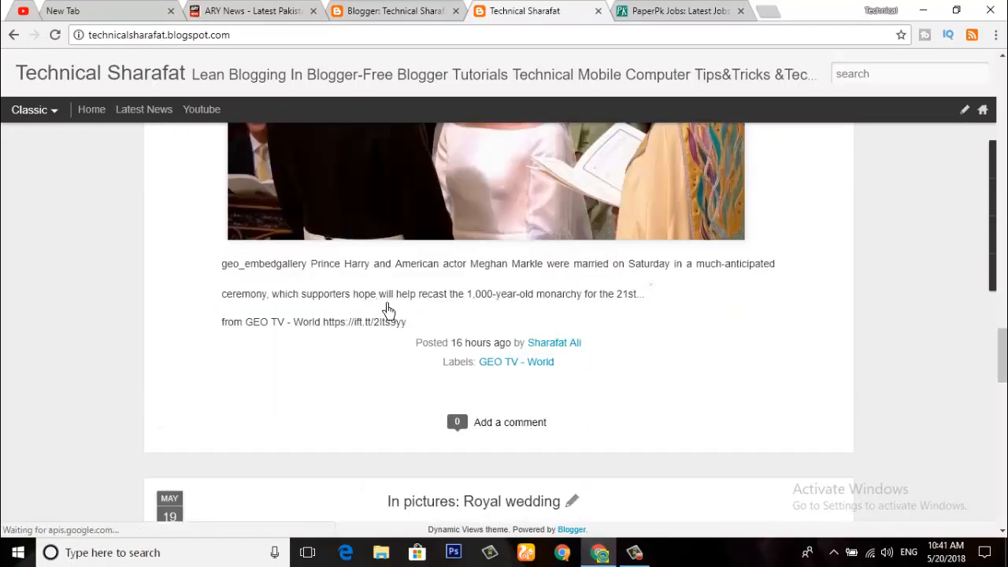
{"action": "scroll", "coordinate": [342, 223], "scroll_direction": "down", "scroll_amount": 4}
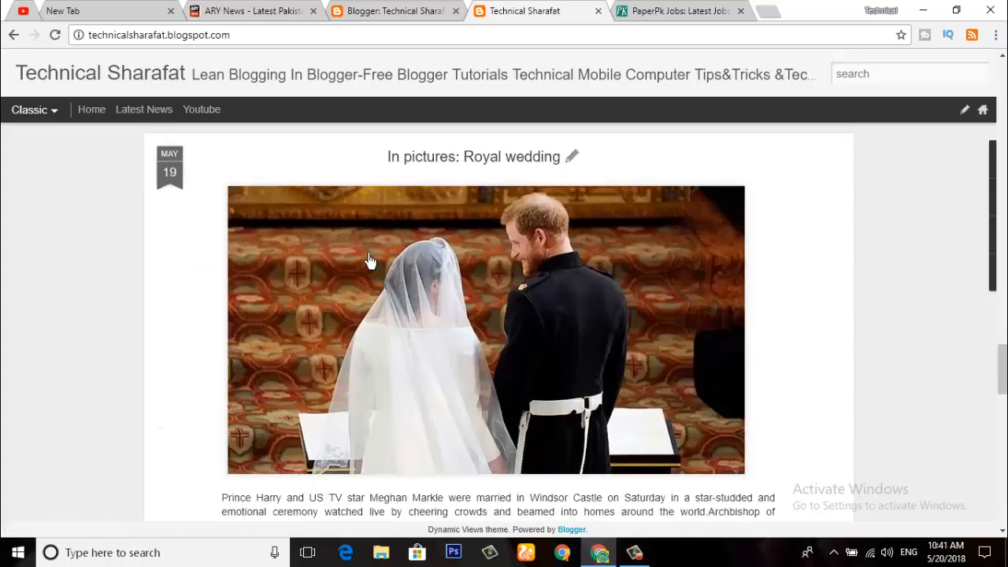
{"action": "scroll", "coordinate": [371, 249], "scroll_direction": "down", "scroll_amount": 2}
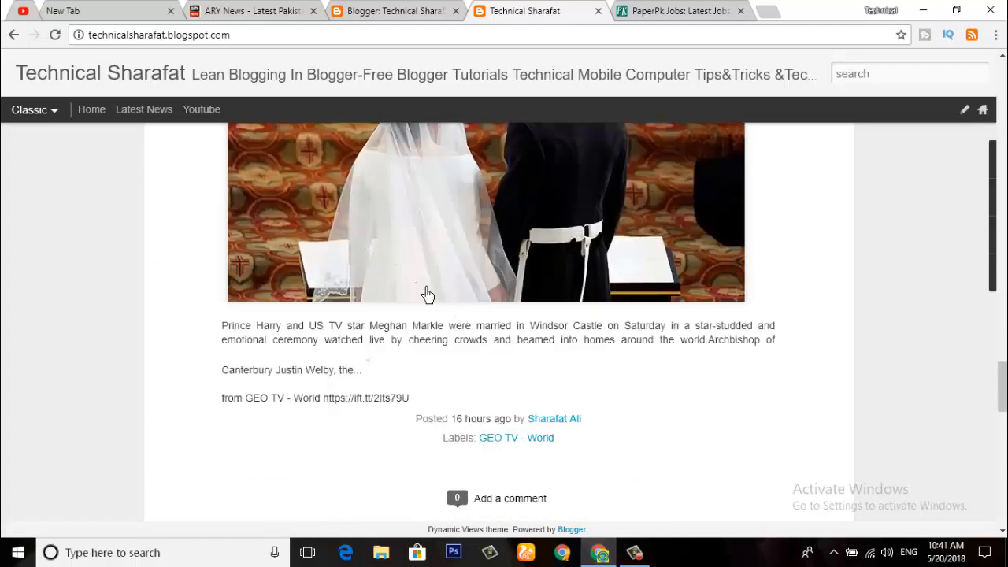
{"action": "scroll", "coordinate": [424, 289], "scroll_direction": "down", "scroll_amount": 2}
{"action": "scroll", "coordinate": [403, 379], "scroll_direction": "down", "scroll_amount": 2}
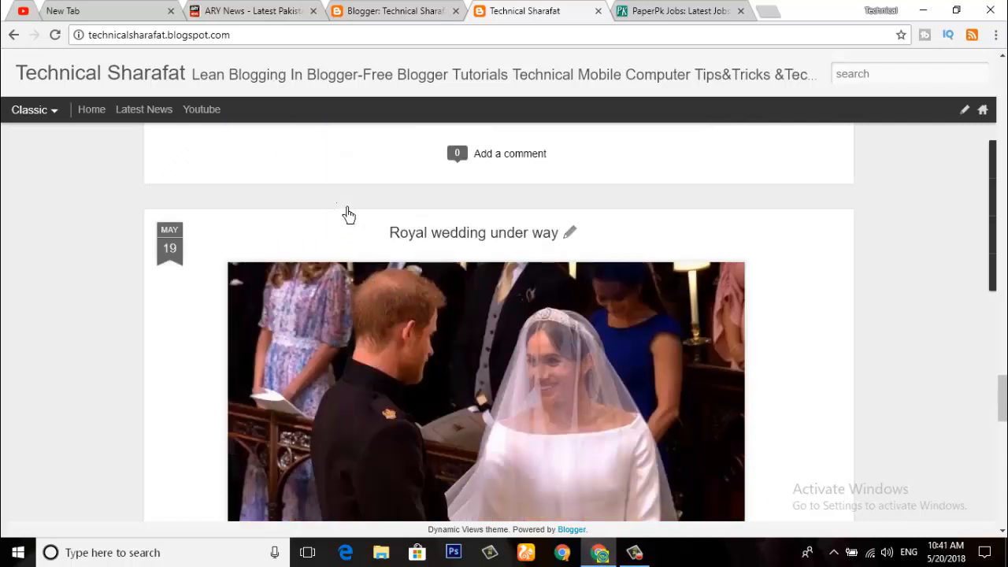
{"action": "scroll", "coordinate": [416, 367], "scroll_direction": "up", "scroll_amount": 8}
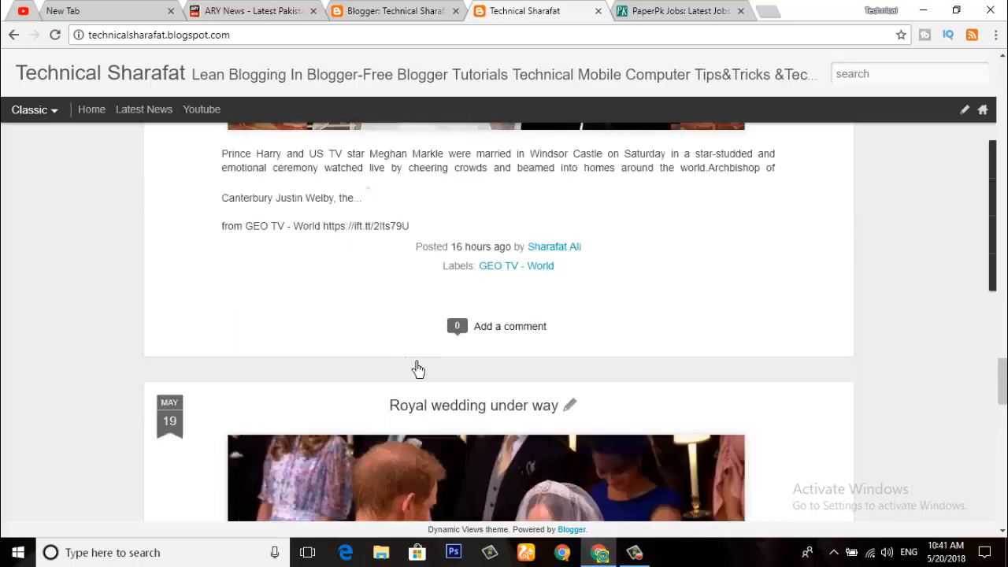
{"action": "scroll", "coordinate": [418, 370], "scroll_direction": "up", "scroll_amount": 6}
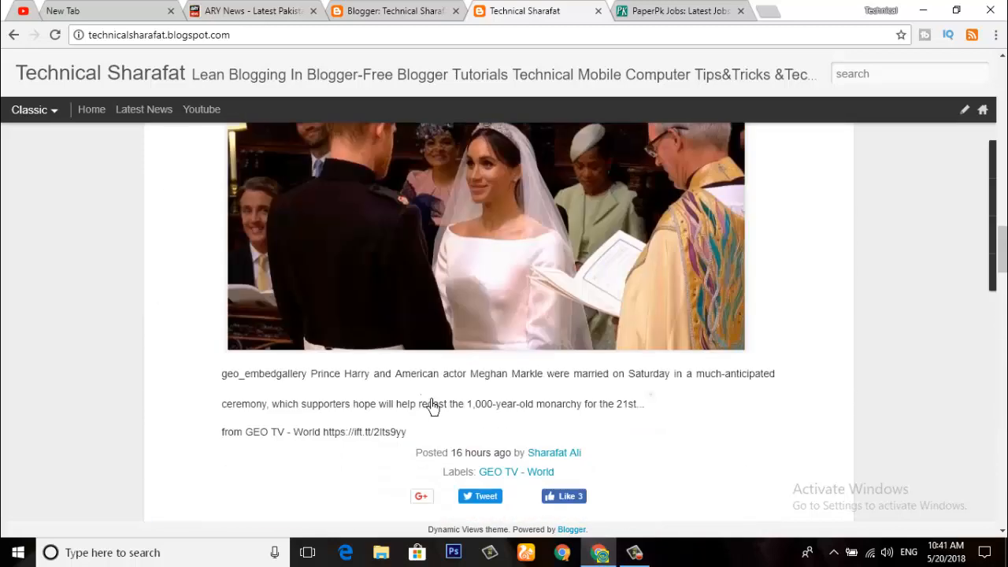
{"action": "scroll", "coordinate": [432, 400], "scroll_direction": "up", "scroll_amount": 10}
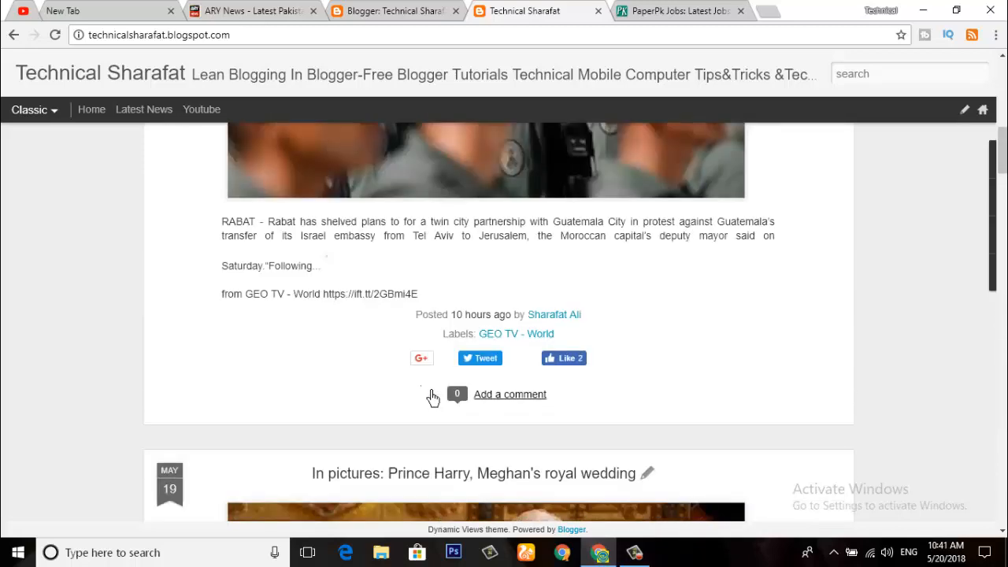
{"action": "scroll", "coordinate": [414, 385], "scroll_direction": "up", "scroll_amount": 6}
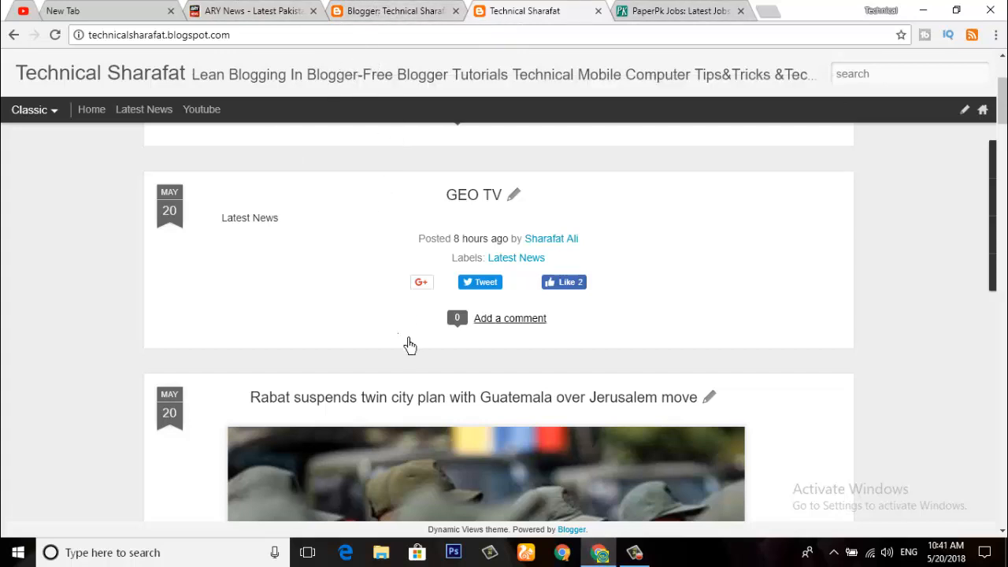
{"action": "scroll", "coordinate": [383, 247], "scroll_direction": "down", "scroll_amount": 5}
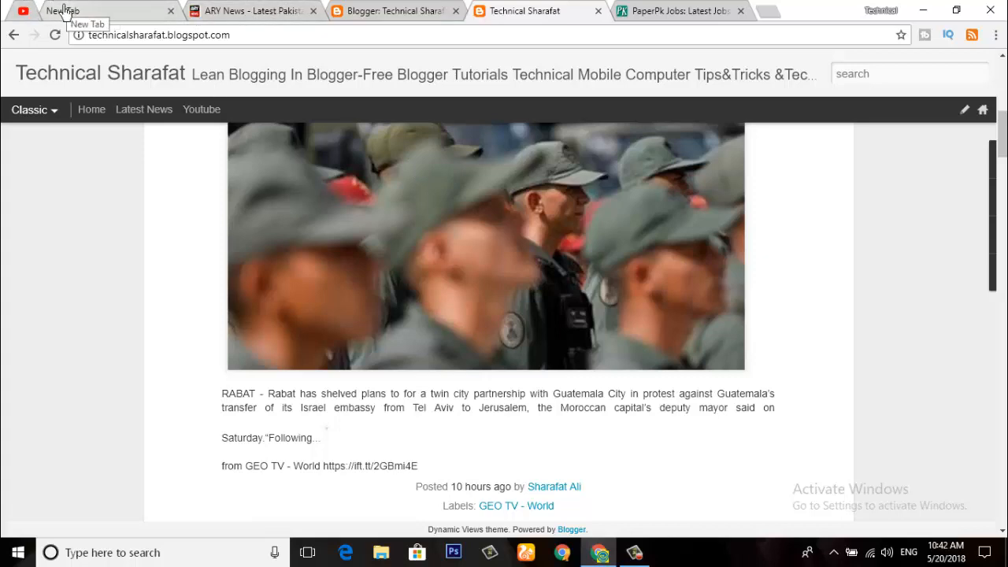
Step: Look over the ARY News homepage and check which RSS feed the site offers using the RSS feed extension
{"action": "left_click", "coordinate": [23, 11]}
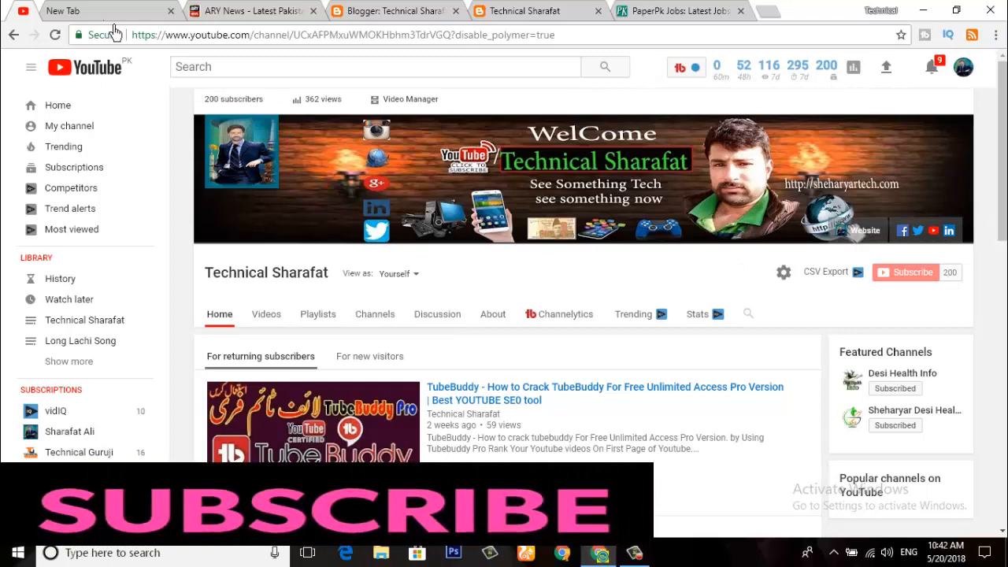
{"action": "left_click", "coordinate": [234, 11]}
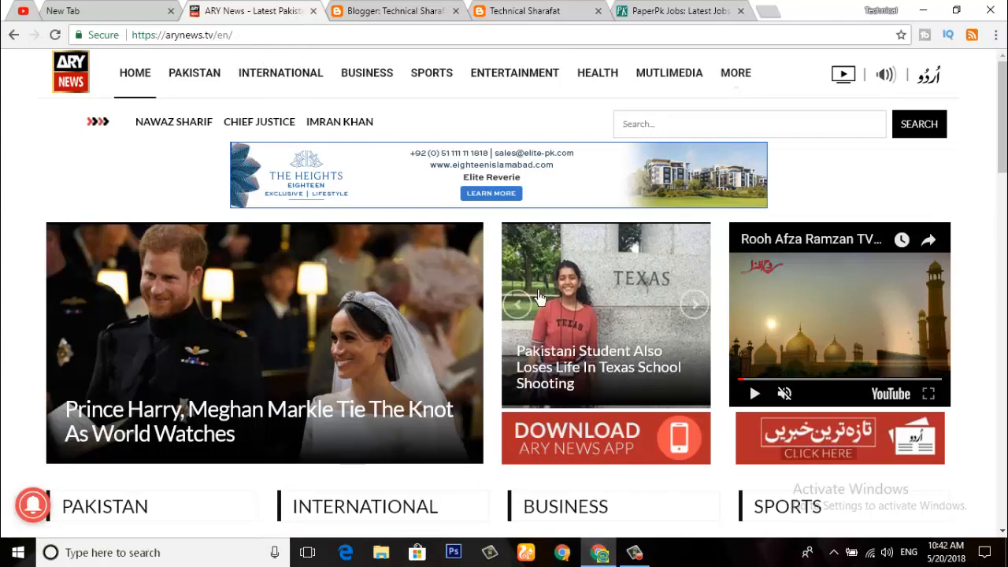
{"action": "scroll", "coordinate": [375, 277], "scroll_direction": "down", "scroll_amount": 4}
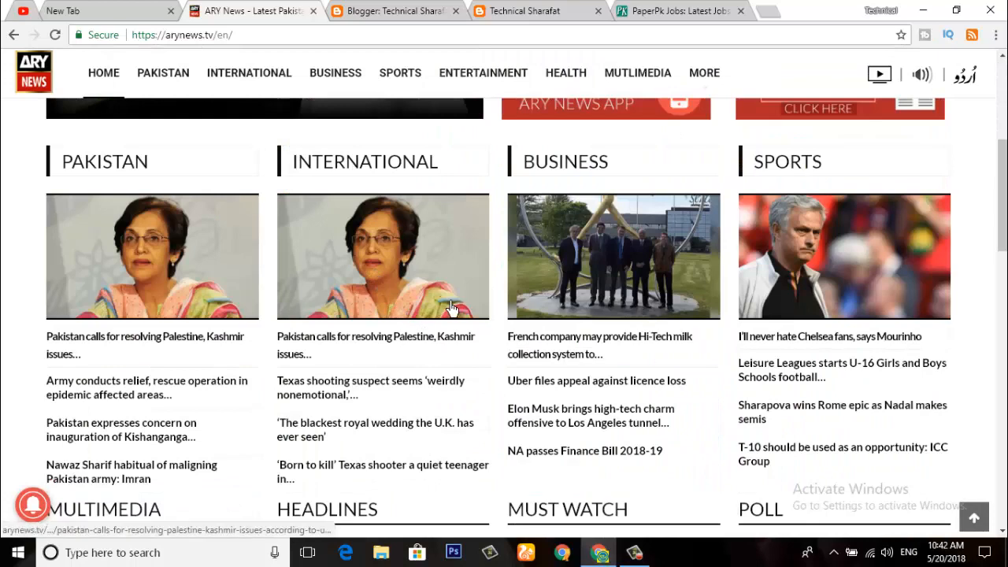
{"action": "scroll", "coordinate": [452, 308], "scroll_direction": "up", "scroll_amount": 2}
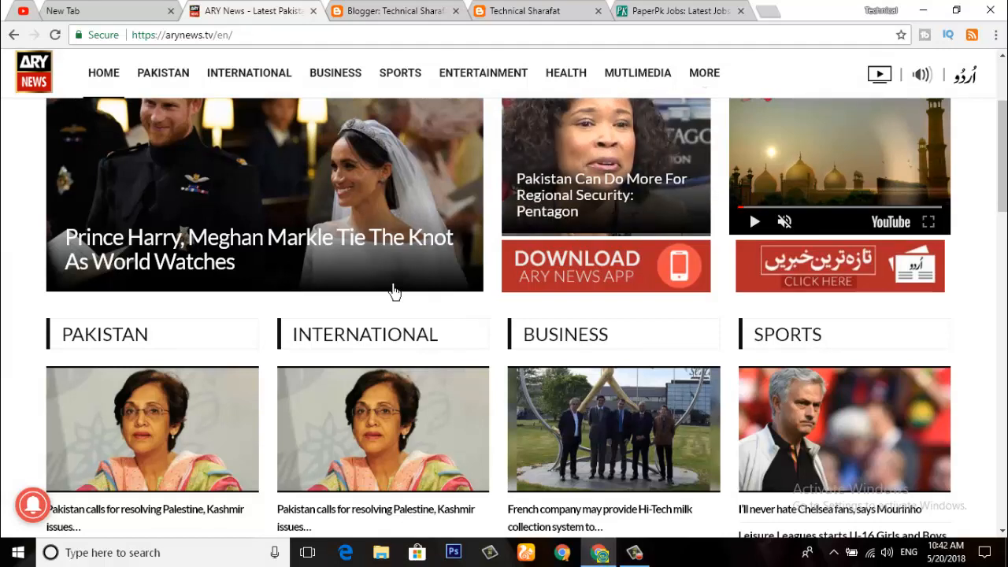
{"action": "scroll", "coordinate": [383, 311], "scroll_direction": "up", "scroll_amount": 2}
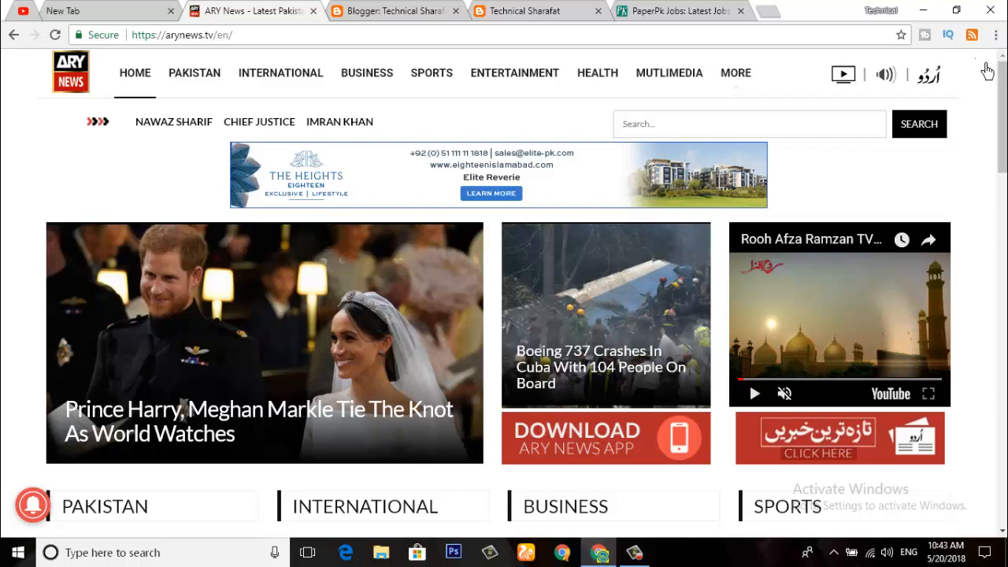
{"action": "left_click", "coordinate": [972, 35]}
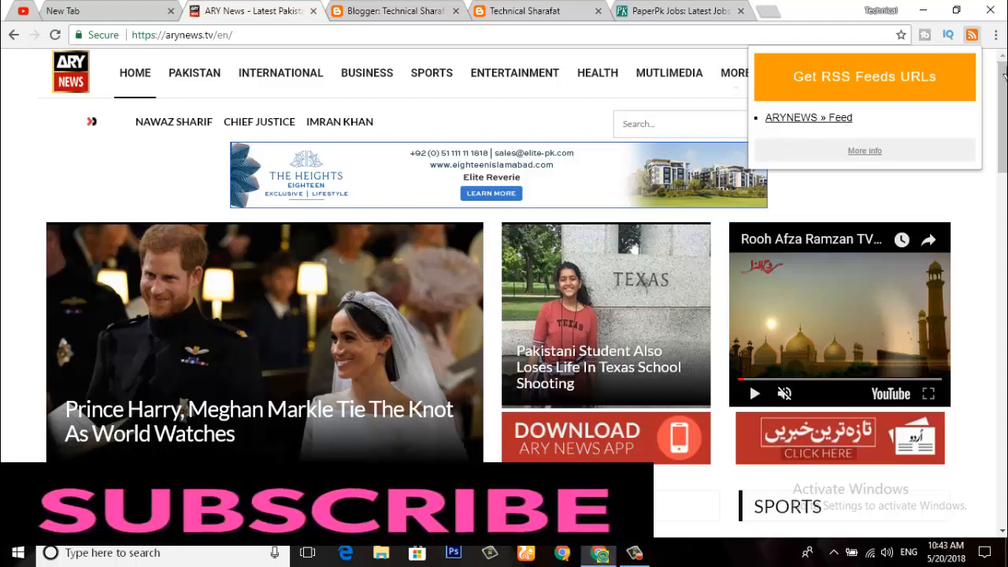
{"action": "left_click", "coordinate": [972, 195]}
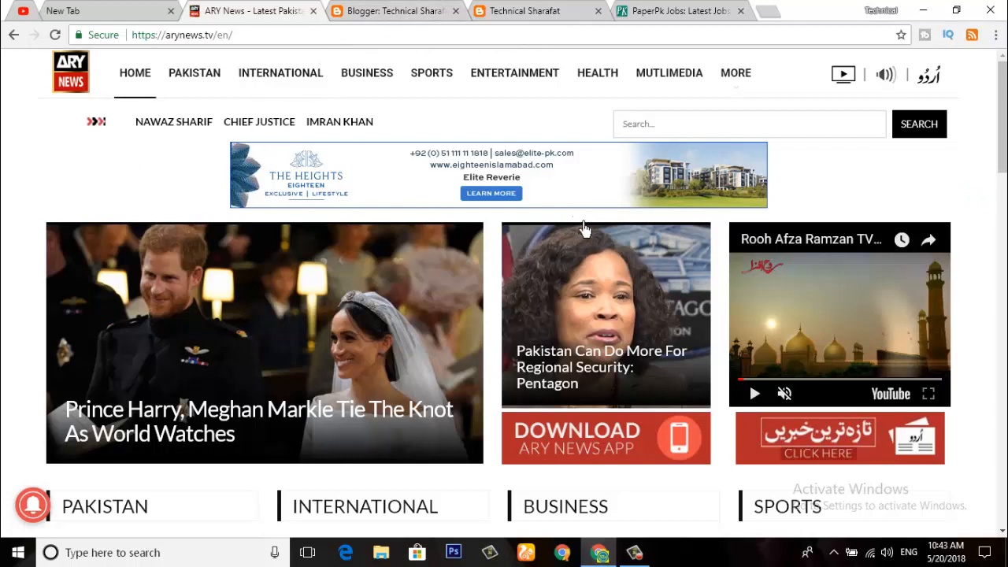
Step: View the source code of the ARY News homepage and search it for "rss"
{"action": "right_click", "coordinate": [62, 160]}
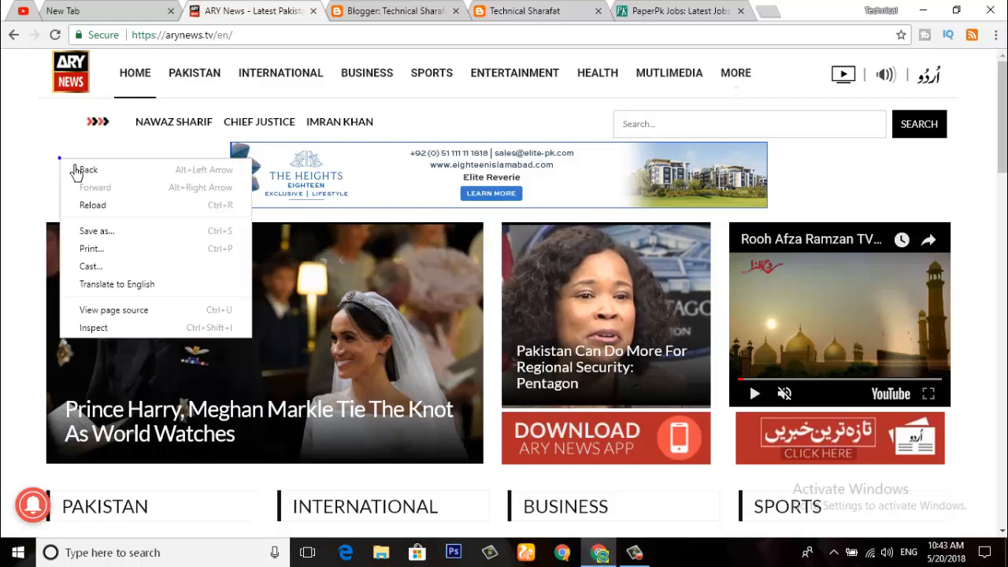
{"action": "left_click", "coordinate": [147, 311]}
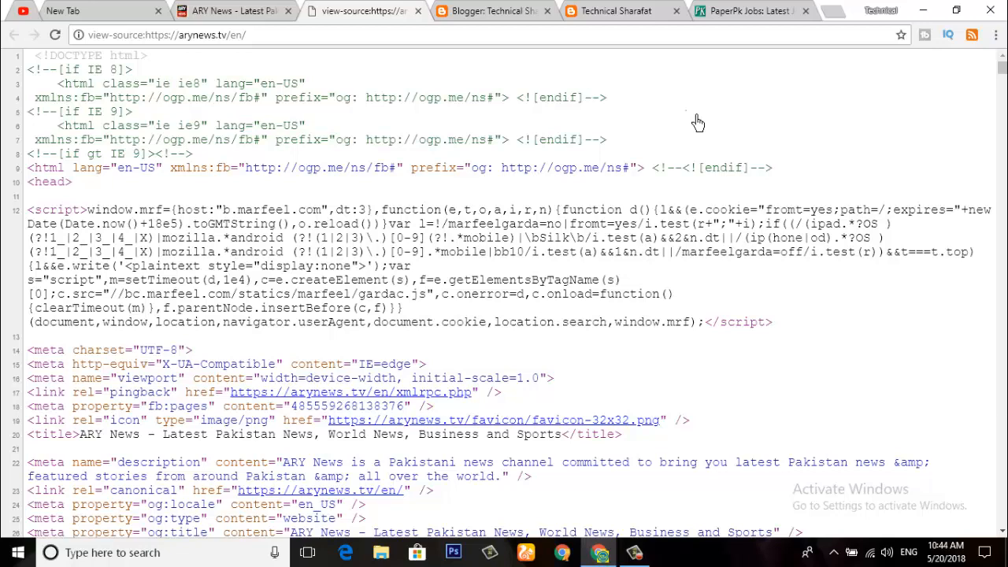
{"action": "key", "text": "ctrl+f"}
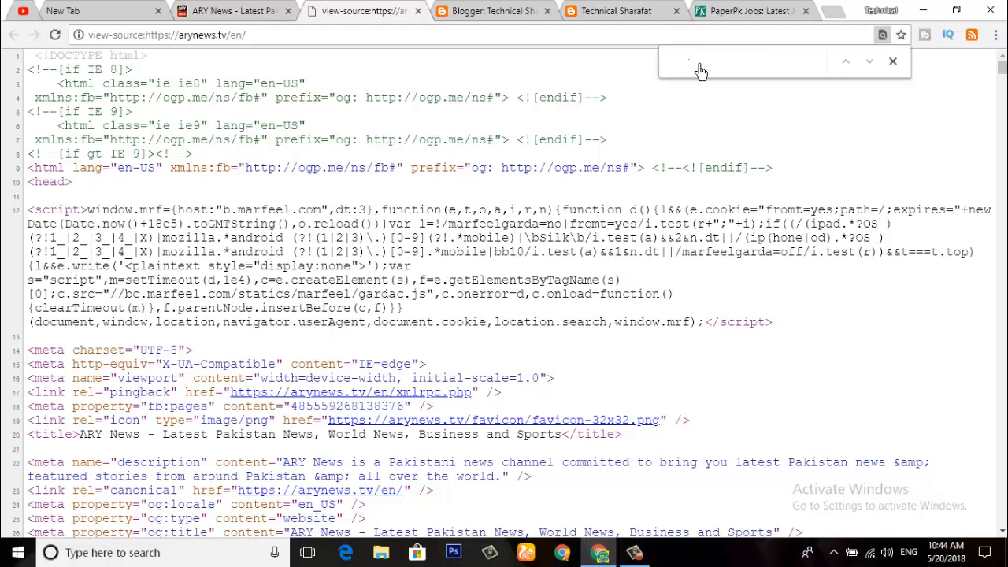
{"action": "type", "text": "rss"}
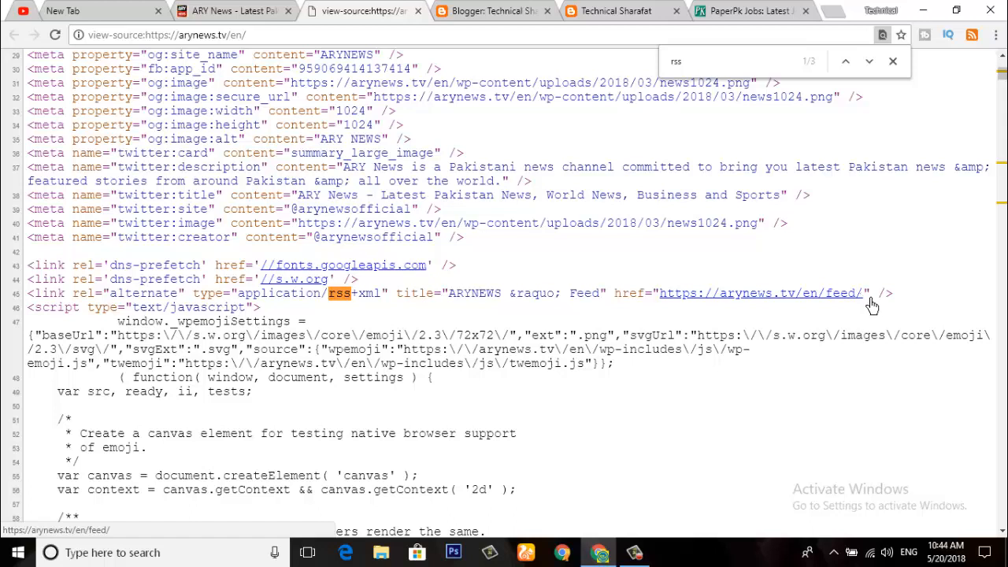
{"action": "left_click_drag", "start_coordinate": [870, 304], "coordinate": [852, 303]}
{"action": "left_click_drag", "start_coordinate": [863, 294], "coordinate": [721, 292]}
{"action": "left_click_drag", "start_coordinate": [864, 293], "coordinate": [673, 302]}
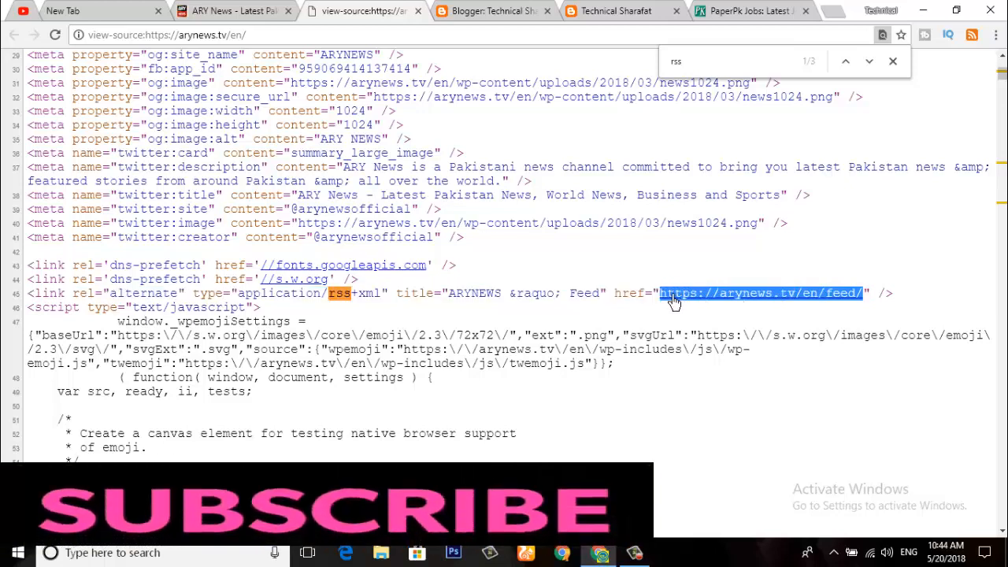
{"action": "right_click", "coordinate": [698, 292]}
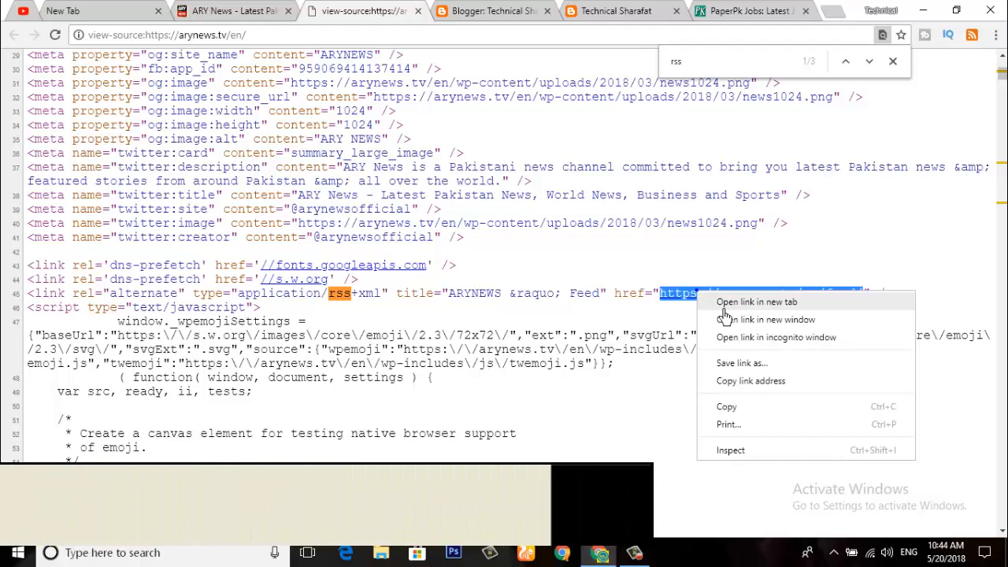
{"action": "left_click", "coordinate": [726, 410]}
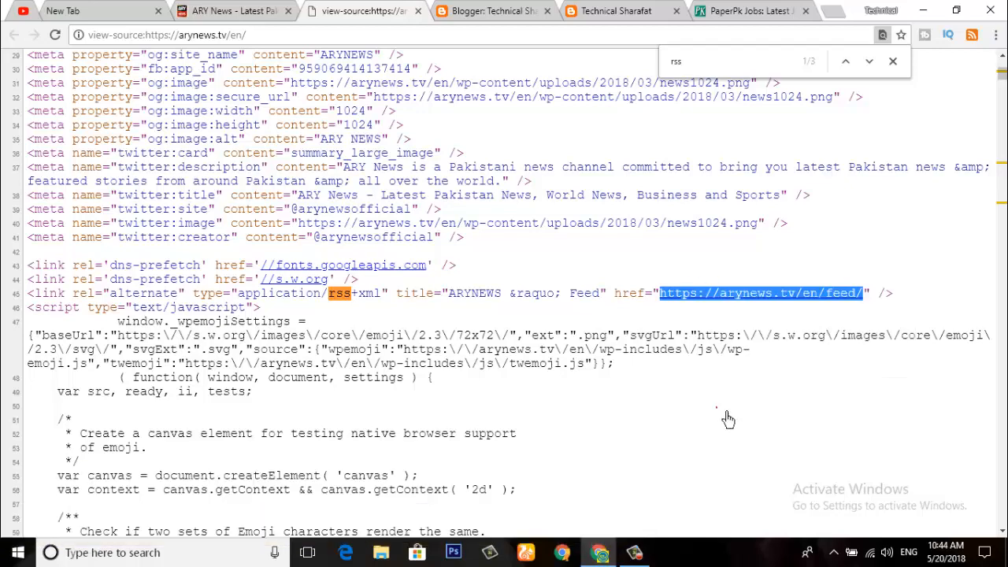
Step: Open ifttt.com in a new browser tab and view the account's existing applets
{"action": "left_click", "coordinate": [835, 16]}
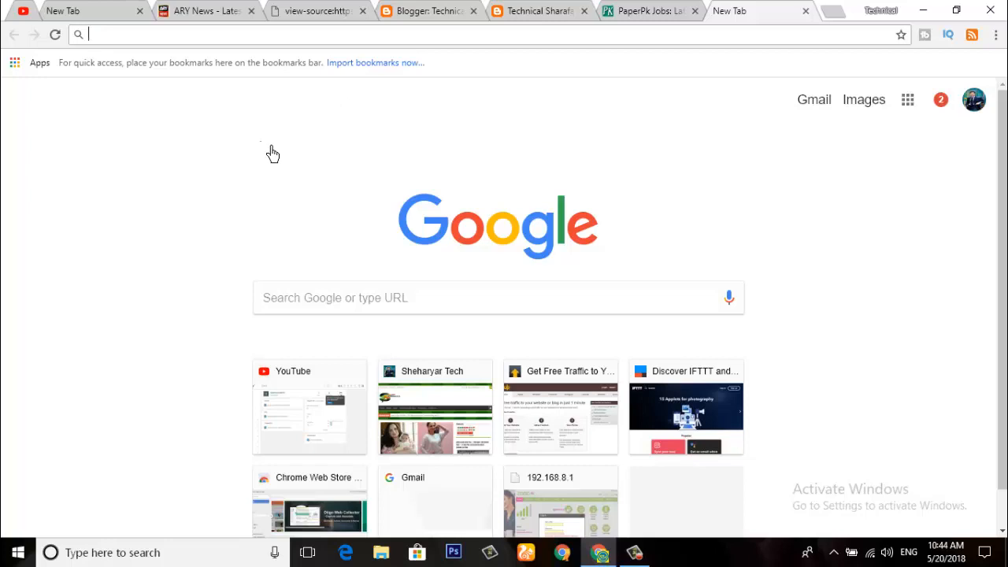
{"action": "type", "text": "ifttt.com"}
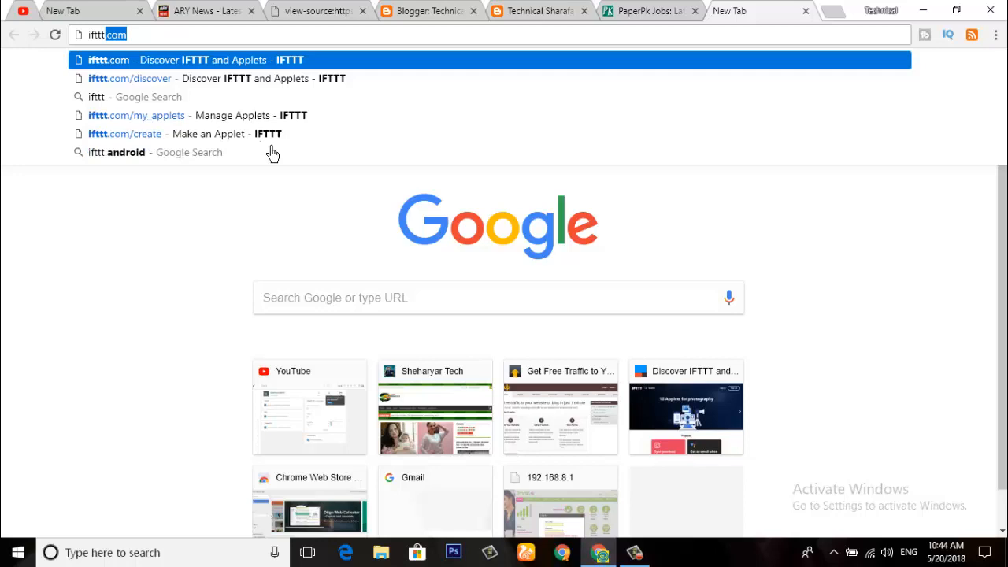
{"action": "key", "text": "Return"}
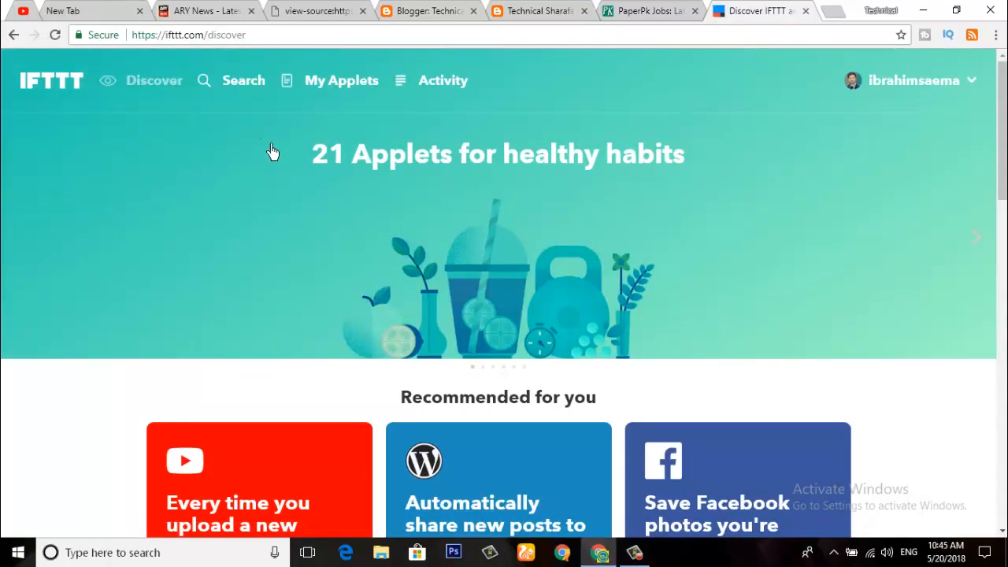
{"action": "left_click", "coordinate": [346, 95]}
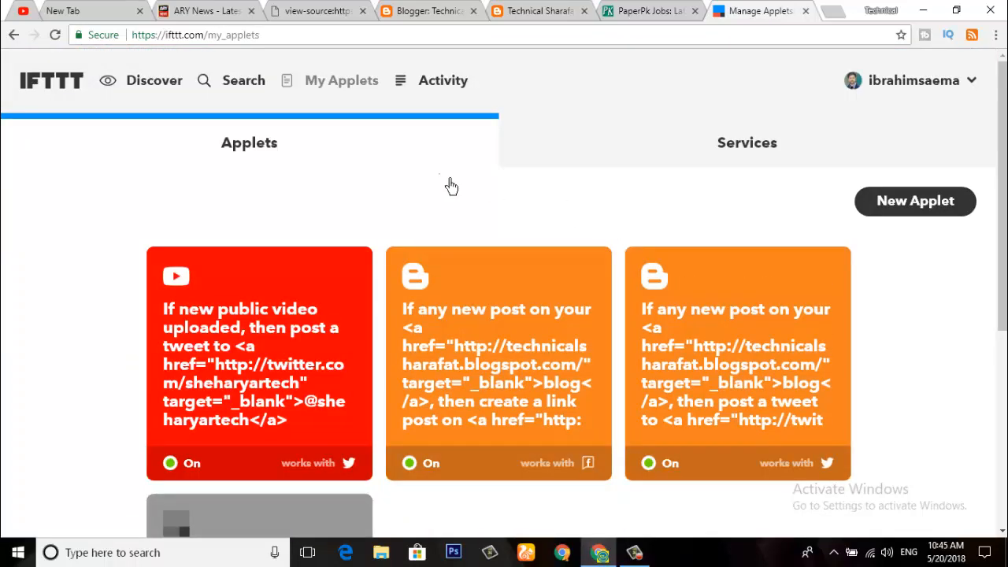
{"action": "scroll", "coordinate": [442, 232], "scroll_direction": "down", "scroll_amount": 2}
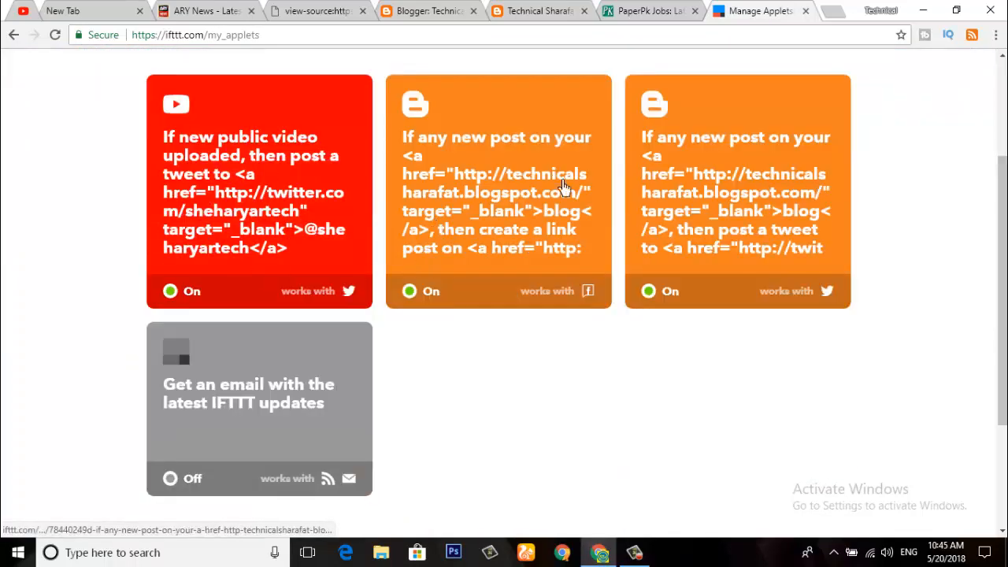
{"action": "scroll", "coordinate": [71, 246], "scroll_direction": "up", "scroll_amount": 2}
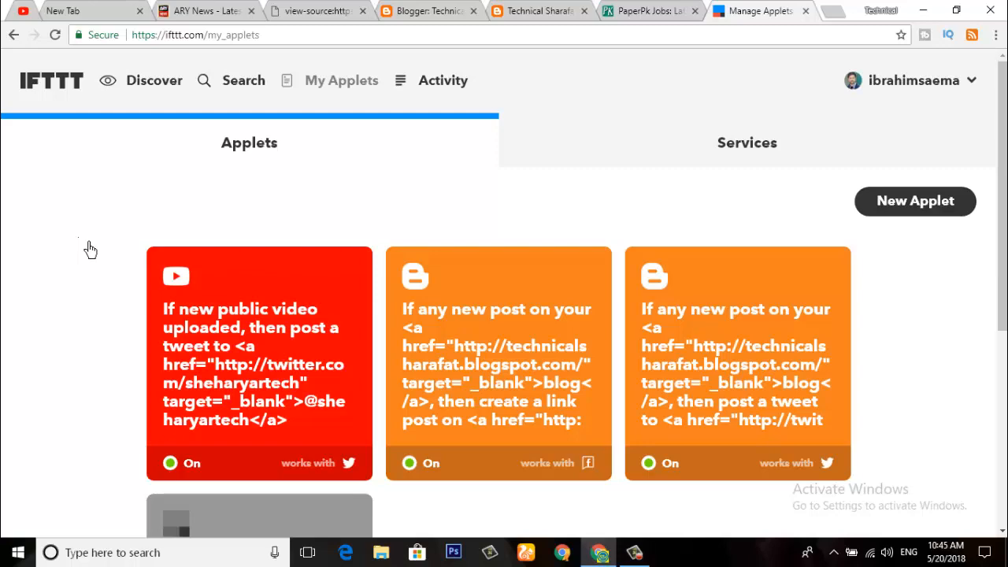
Step: Check the RSS feeds offered by the PaperPk Jobs site, and return to the ARY News homepage
{"action": "left_click", "coordinate": [203, 13]}
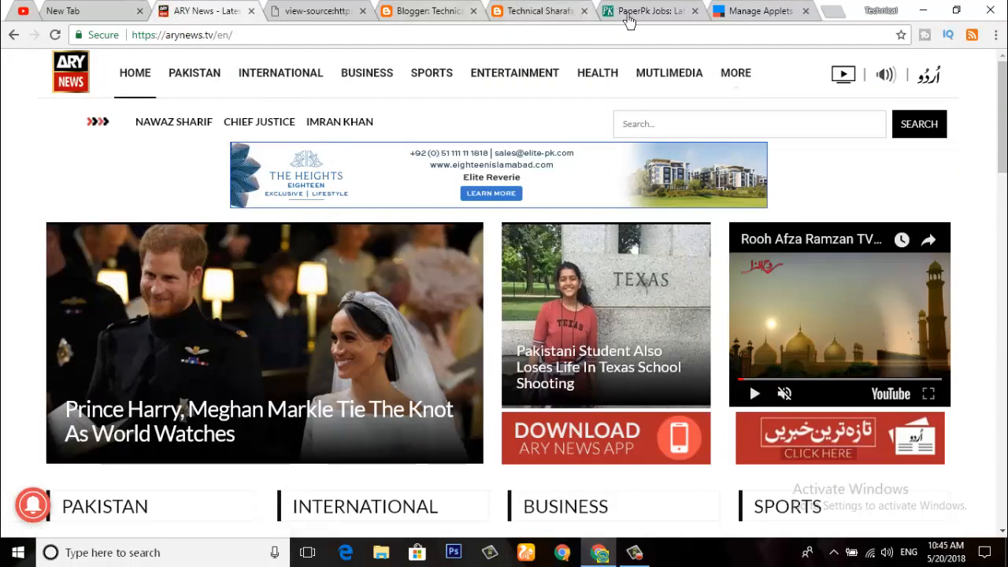
{"action": "left_click", "coordinate": [655, 11]}
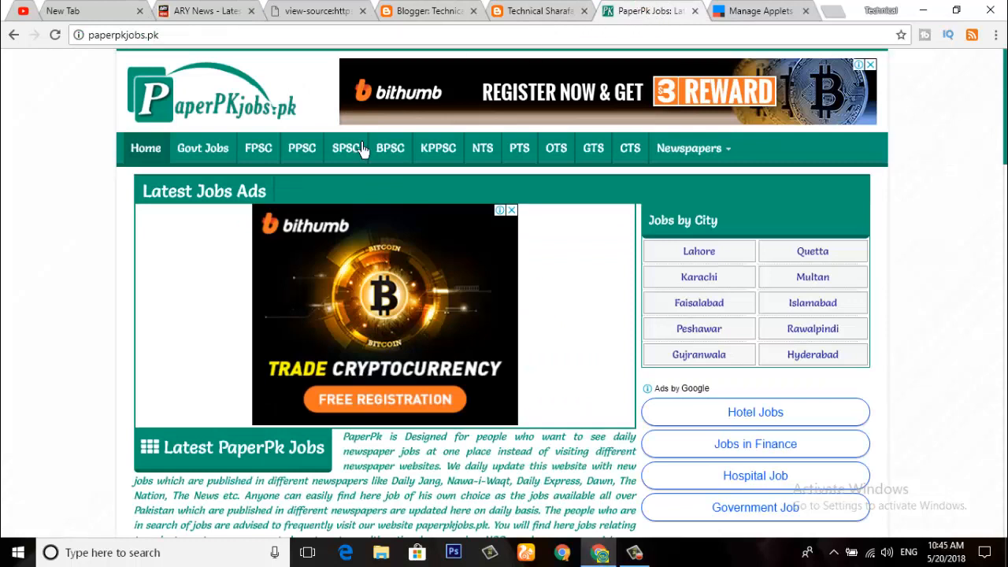
{"action": "left_click", "coordinate": [971, 34]}
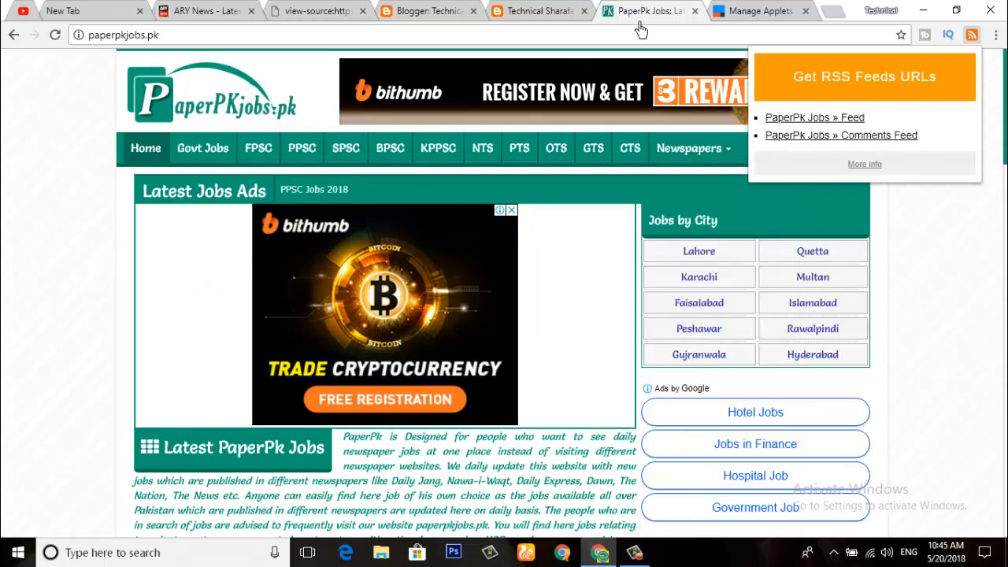
{"action": "left_click", "coordinate": [953, 233]}
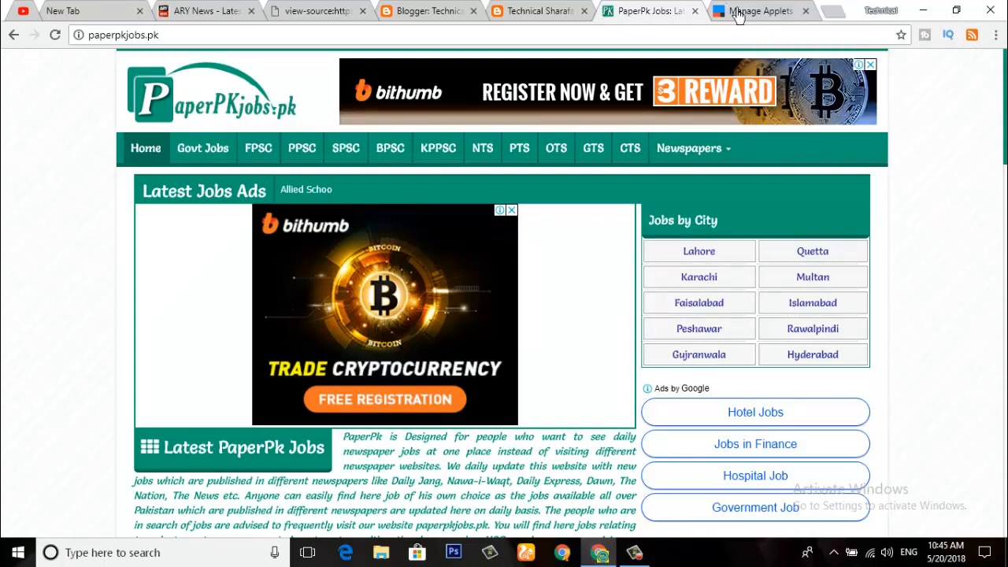
{"action": "left_click", "coordinate": [227, 11]}
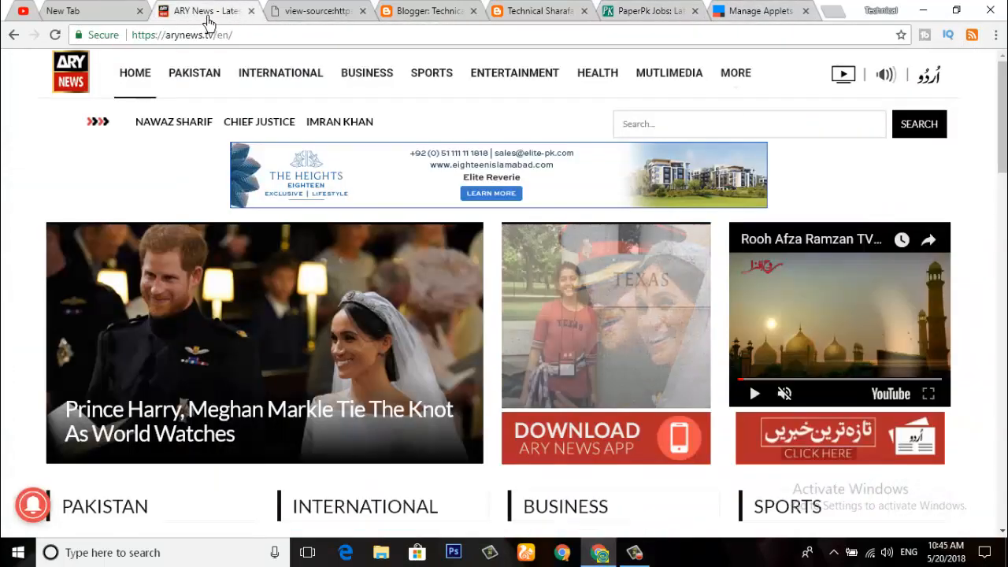
Step: Start a new IFTTT applet using the RSS Feed service with the New feed item trigger
{"action": "left_click", "coordinate": [754, 15]}
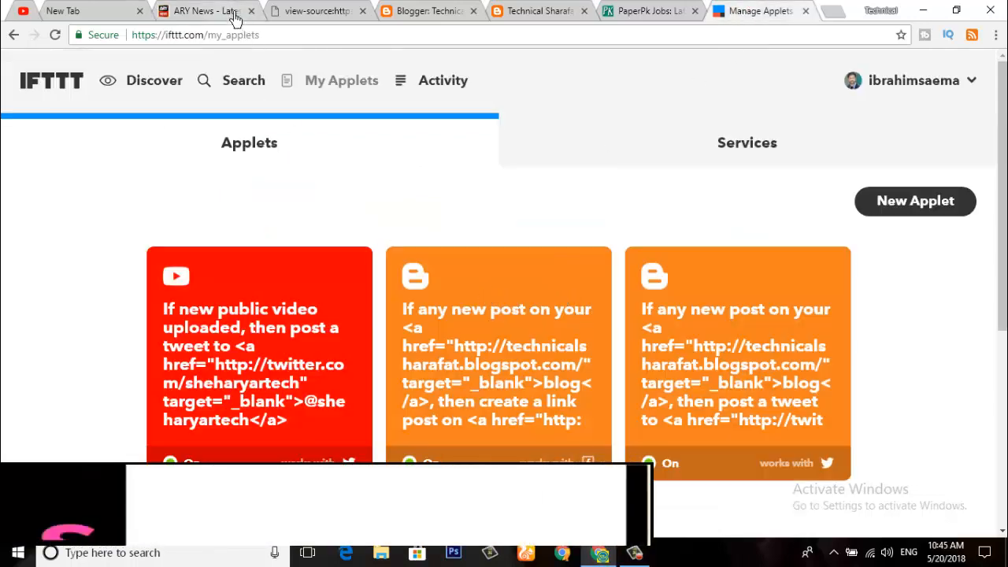
{"action": "left_click", "coordinate": [935, 209]}
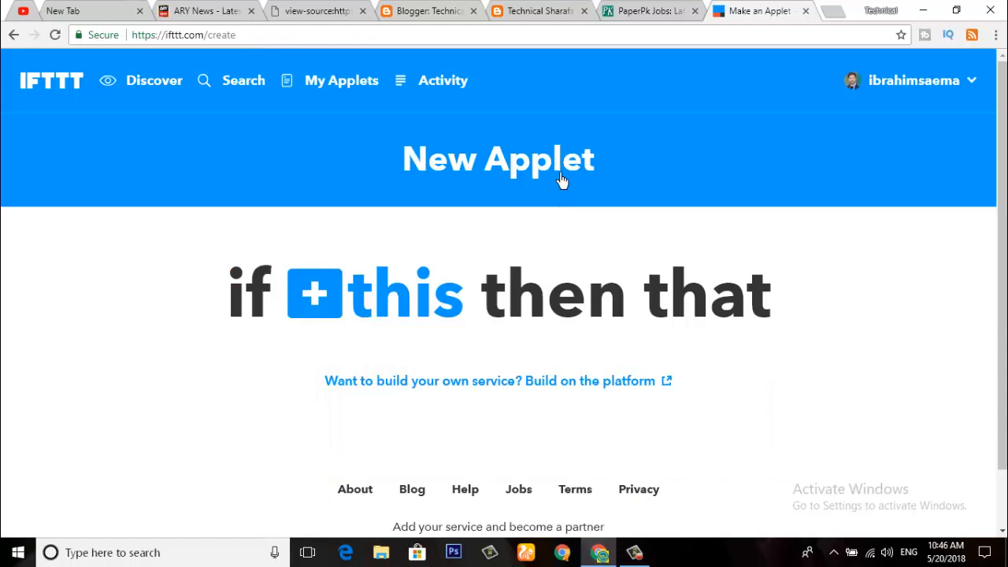
{"action": "left_click", "coordinate": [339, 311]}
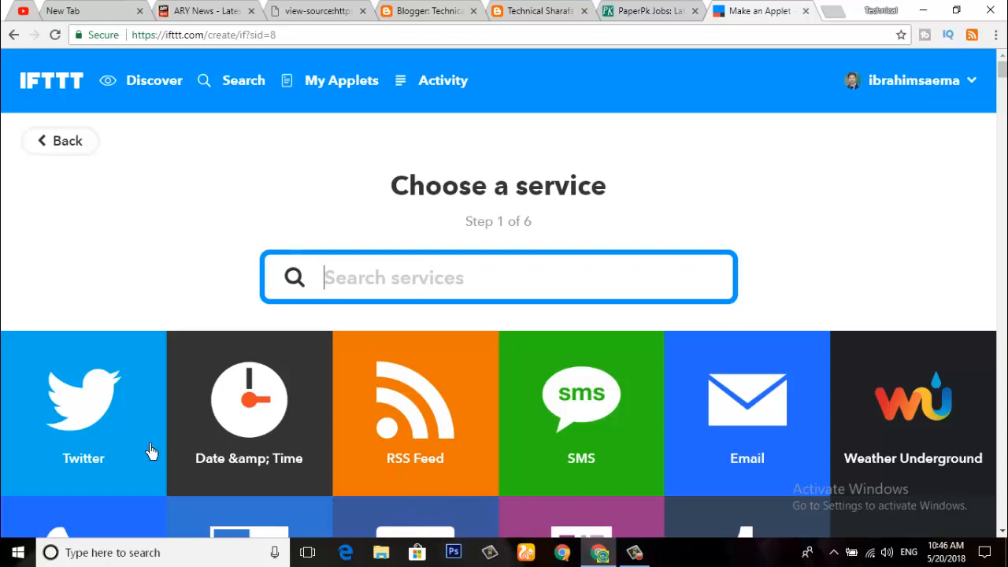
{"action": "left_click", "coordinate": [420, 438]}
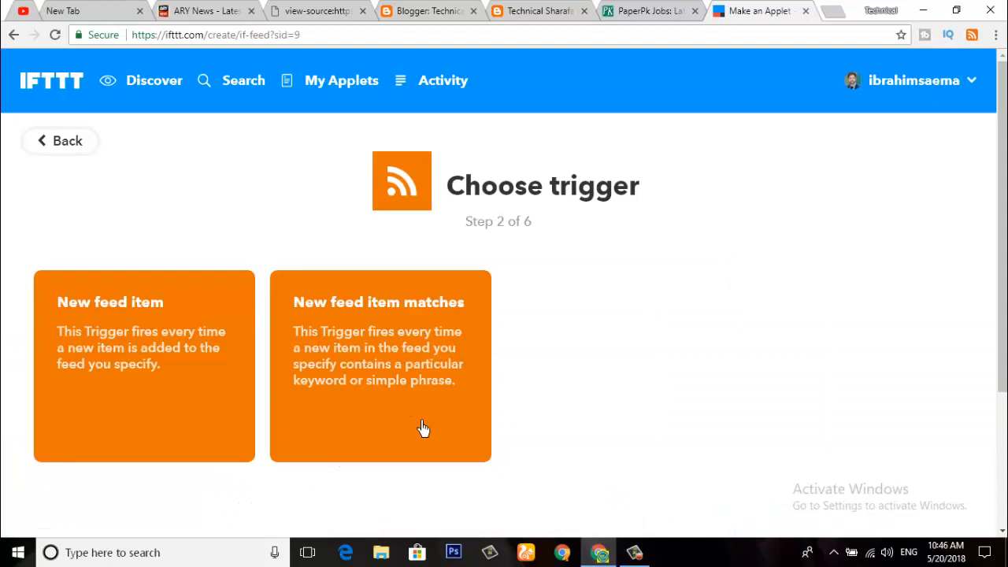
{"action": "left_click", "coordinate": [635, 551]}
{"action": "left_click", "coordinate": [937, 480]}
{"action": "left_click", "coordinate": [151, 345]}
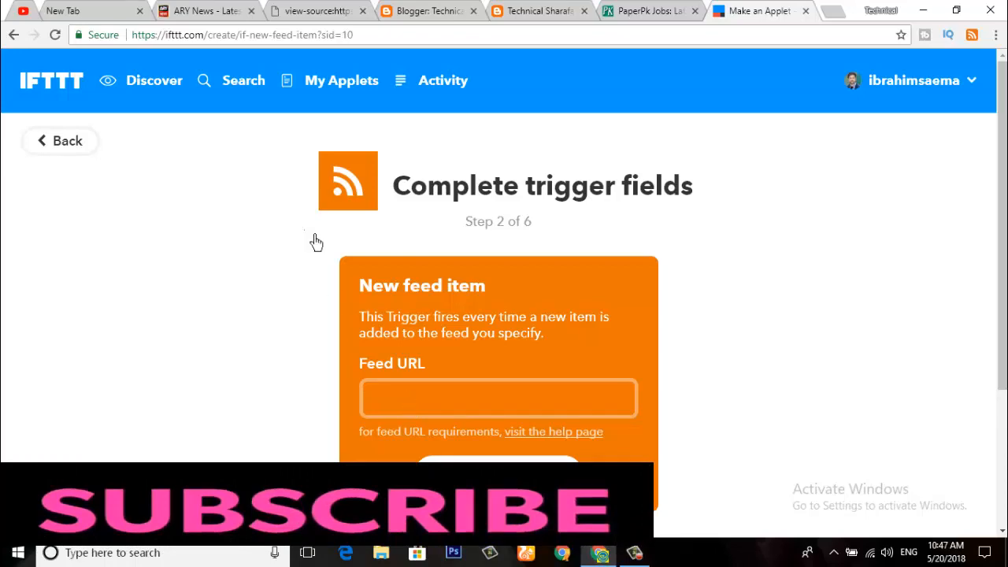
{"action": "left_click", "coordinate": [227, 13]}
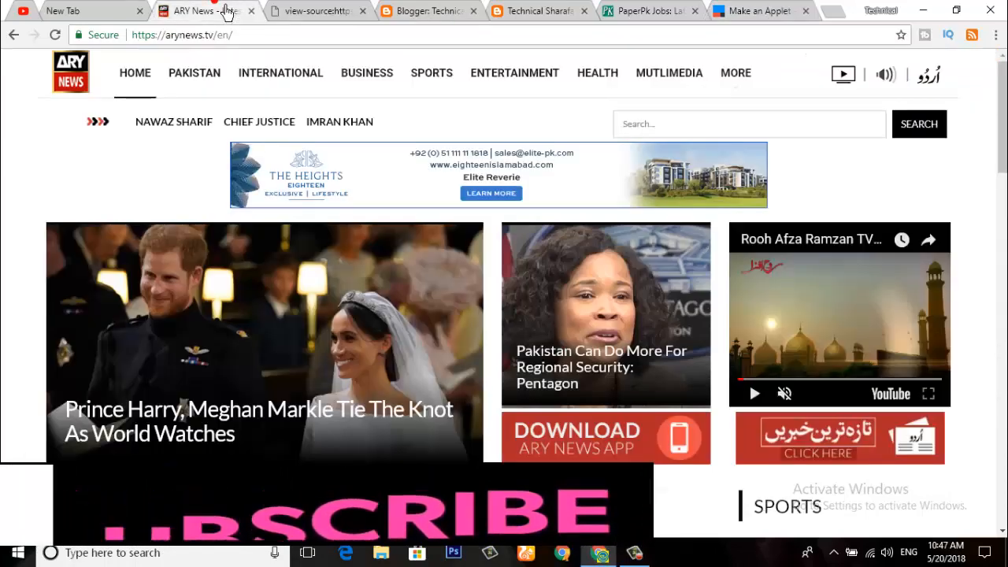
{"action": "left_click", "coordinate": [328, 13]}
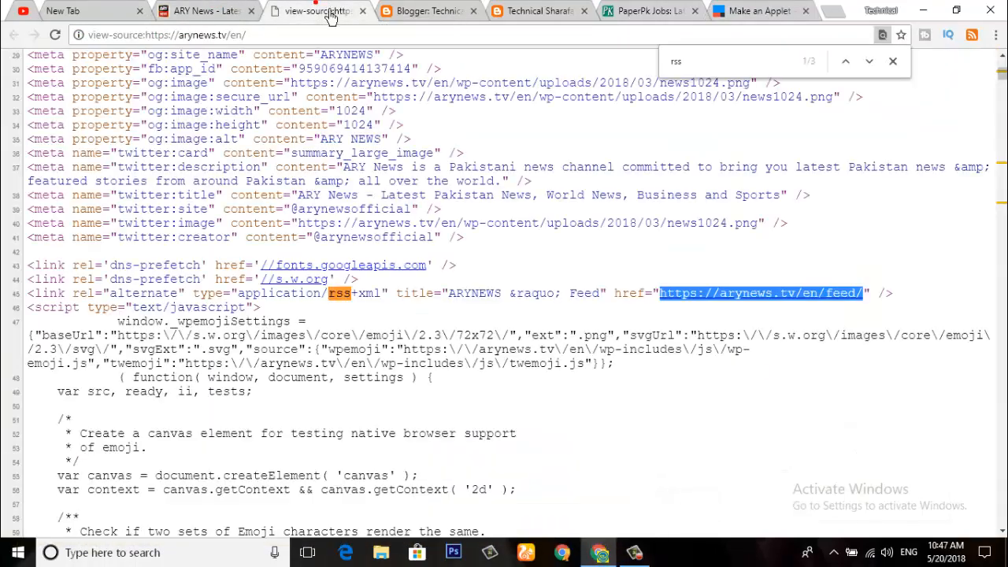
{"action": "right_click", "coordinate": [735, 296]}
{"action": "left_click", "coordinate": [757, 408]}
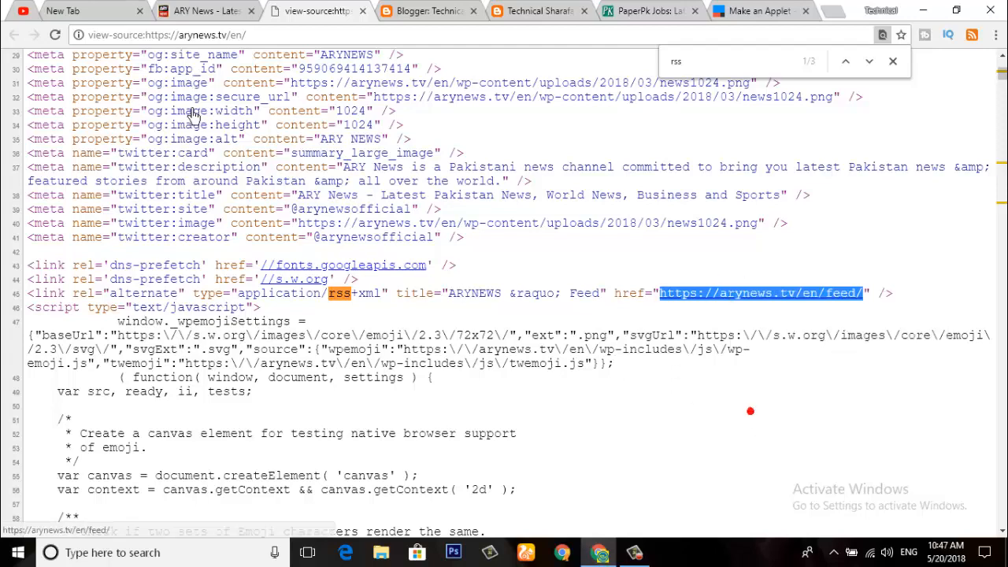
{"action": "left_click", "coordinate": [751, 20]}
{"action": "scroll", "coordinate": [316, 296], "scroll_direction": "down", "scroll_amount": 3}
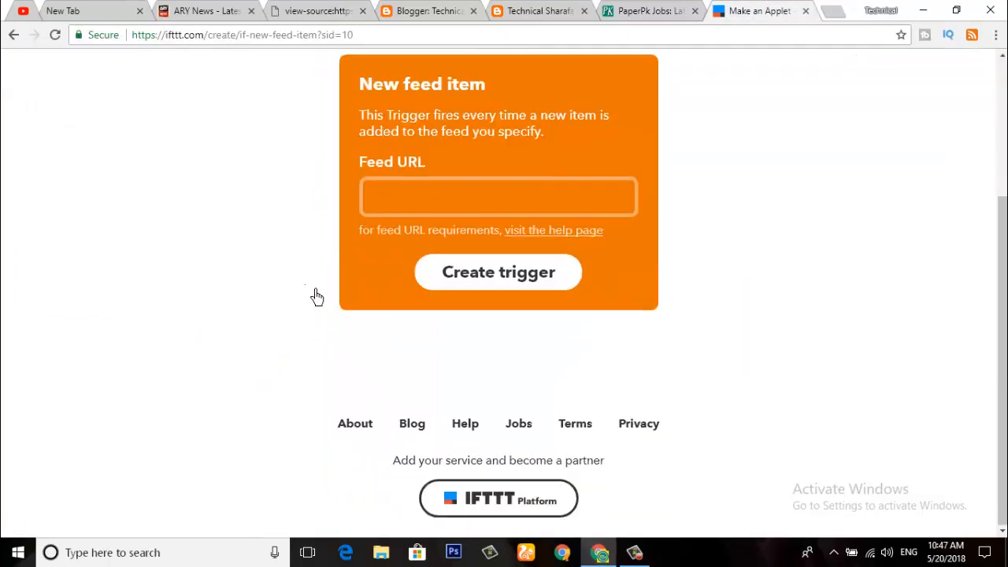
{"action": "left_click", "coordinate": [417, 200]}
{"action": "right_click", "coordinate": [405, 189]}
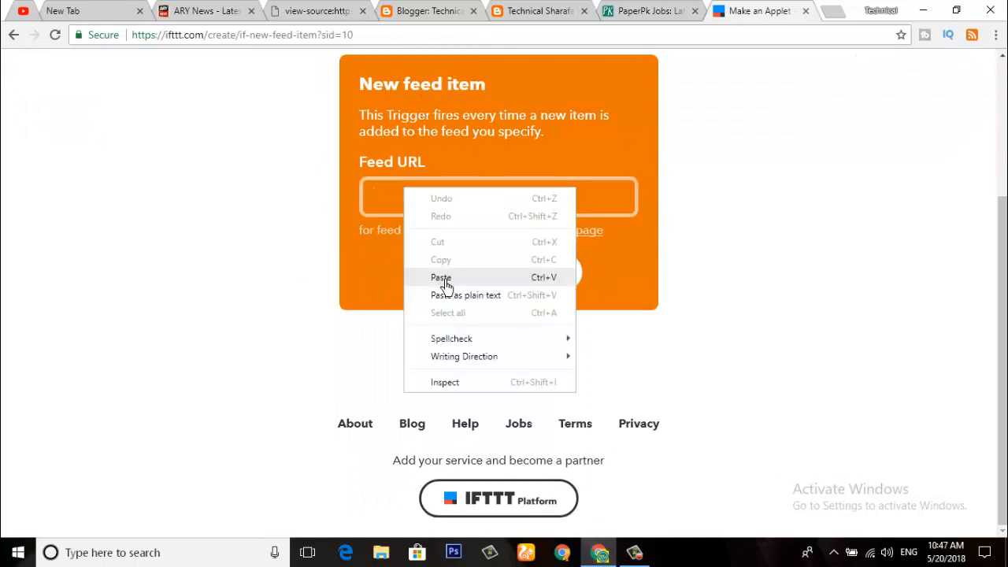
{"action": "left_click", "coordinate": [445, 281]}
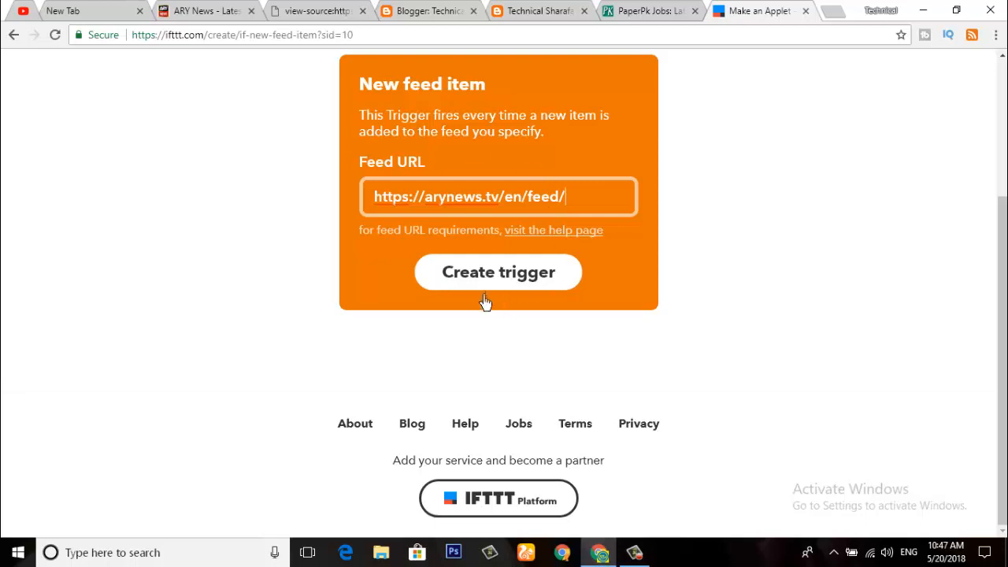
{"action": "left_click", "coordinate": [510, 285]}
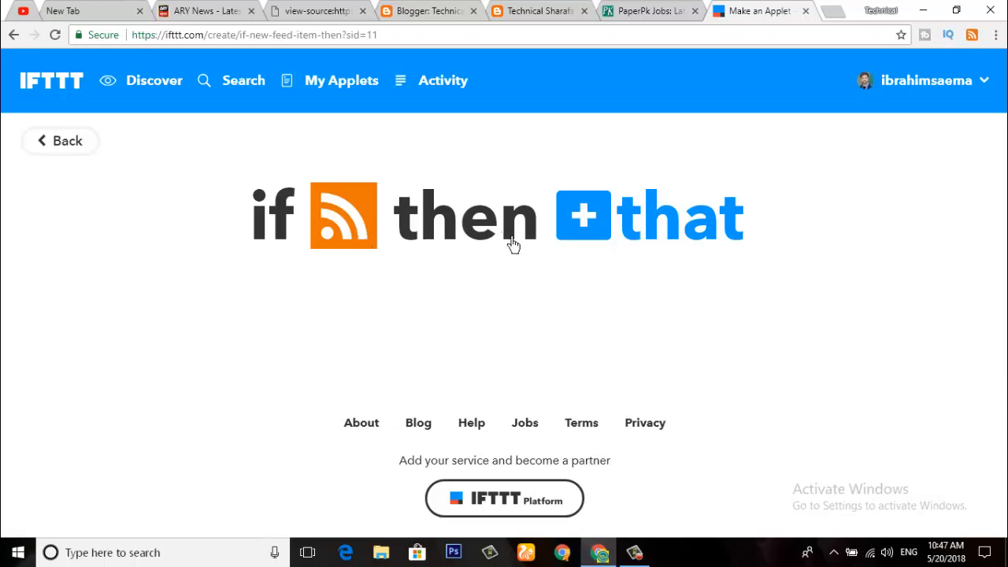
Step: Choose Blogger as the applet's action service with the Create a post action
{"action": "left_click", "coordinate": [592, 225]}
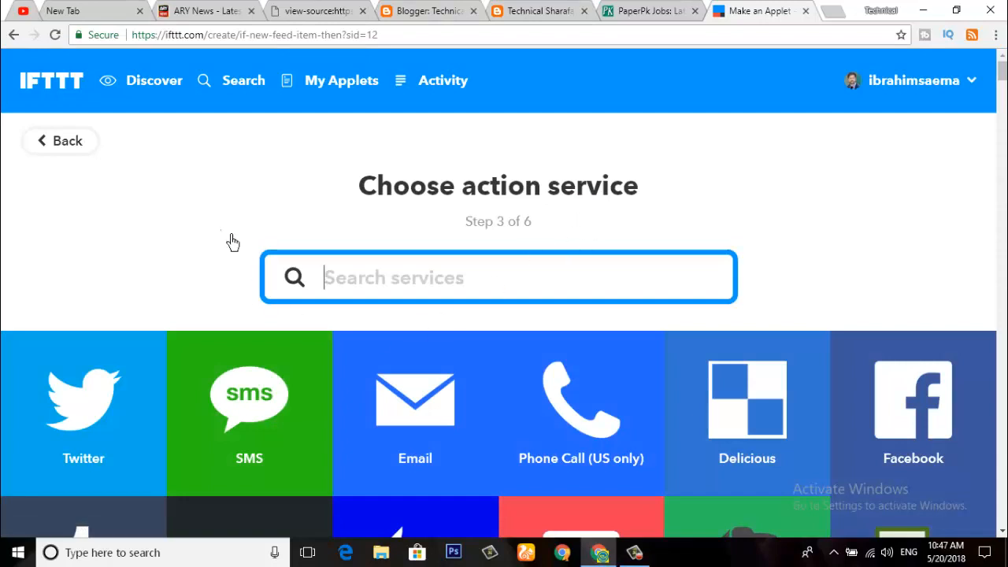
{"action": "scroll", "coordinate": [235, 207], "scroll_direction": "down", "scroll_amount": 2}
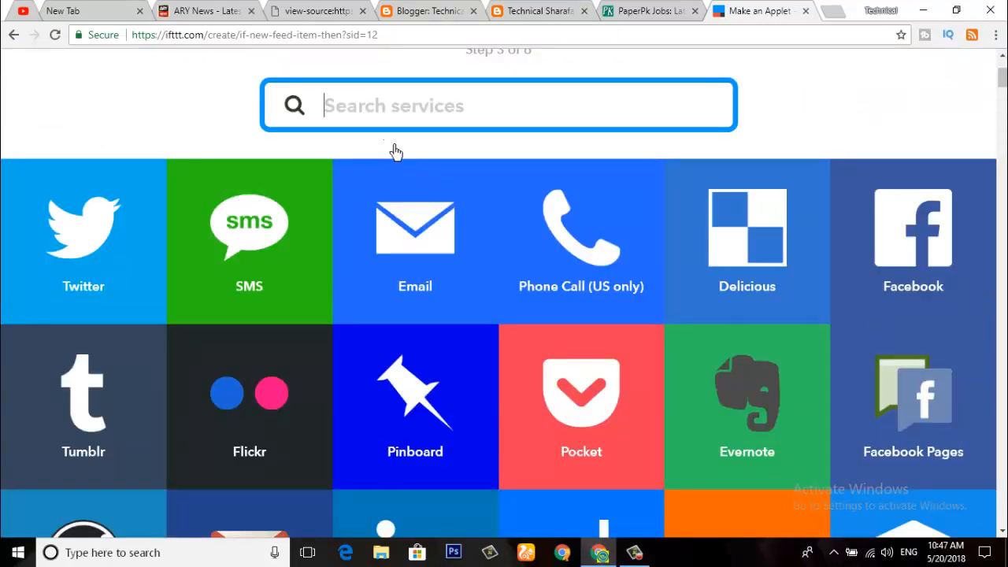
{"action": "type", "text": "b"}
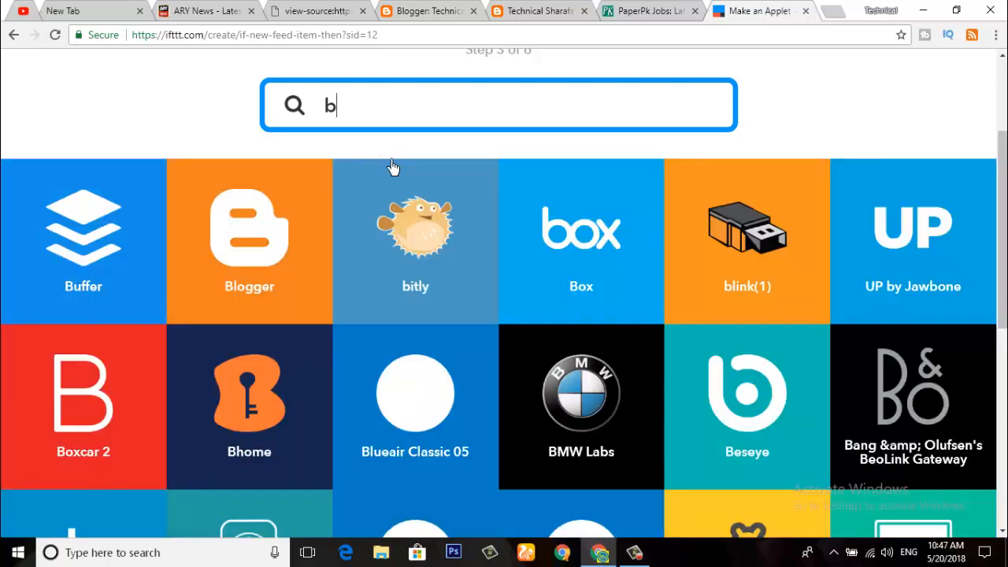
{"action": "left_click", "coordinate": [252, 257]}
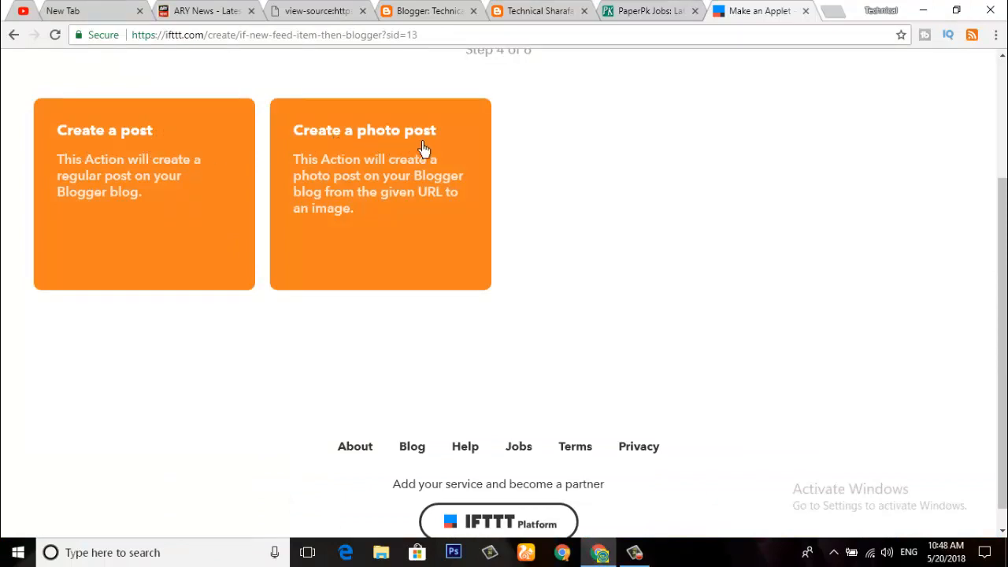
{"action": "left_click", "coordinate": [147, 167]}
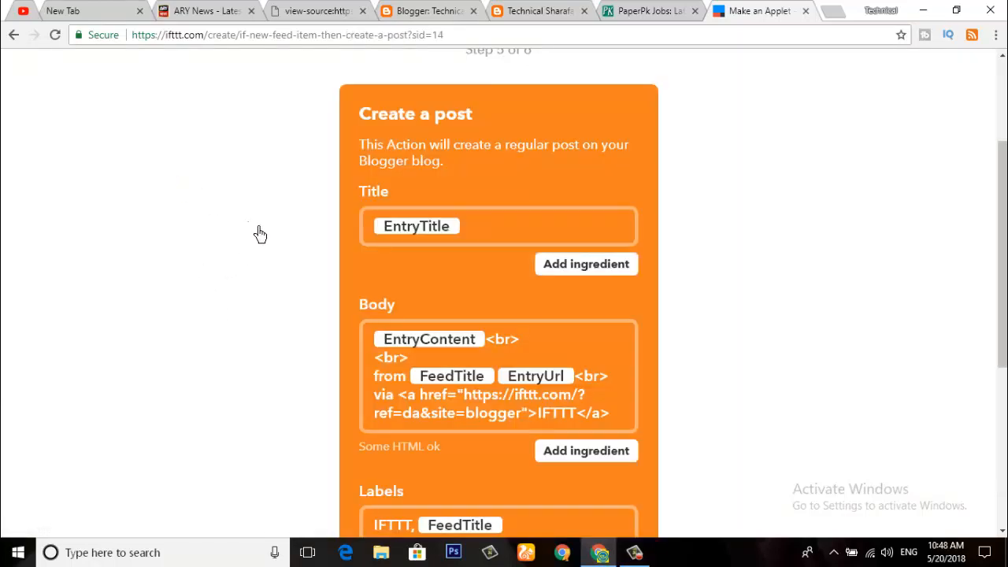
Step: Delete the "via IFTTT" link line from the Body of the Blogger post action
{"action": "scroll", "coordinate": [260, 234], "scroll_direction": "down", "scroll_amount": 2}
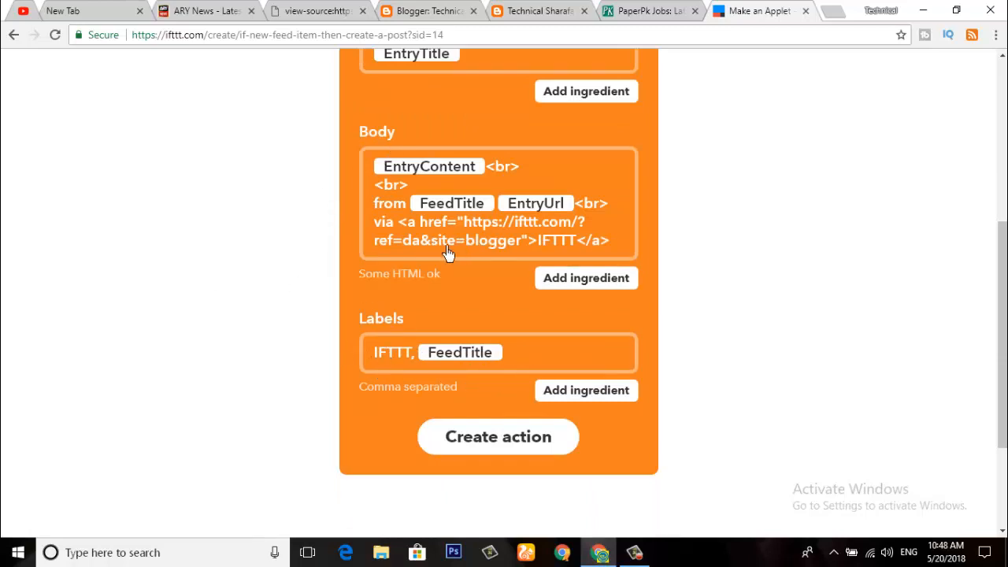
{"action": "left_click", "coordinate": [381, 233]}
{"action": "left_click_drag", "start_coordinate": [392, 241], "coordinate": [618, 253]}
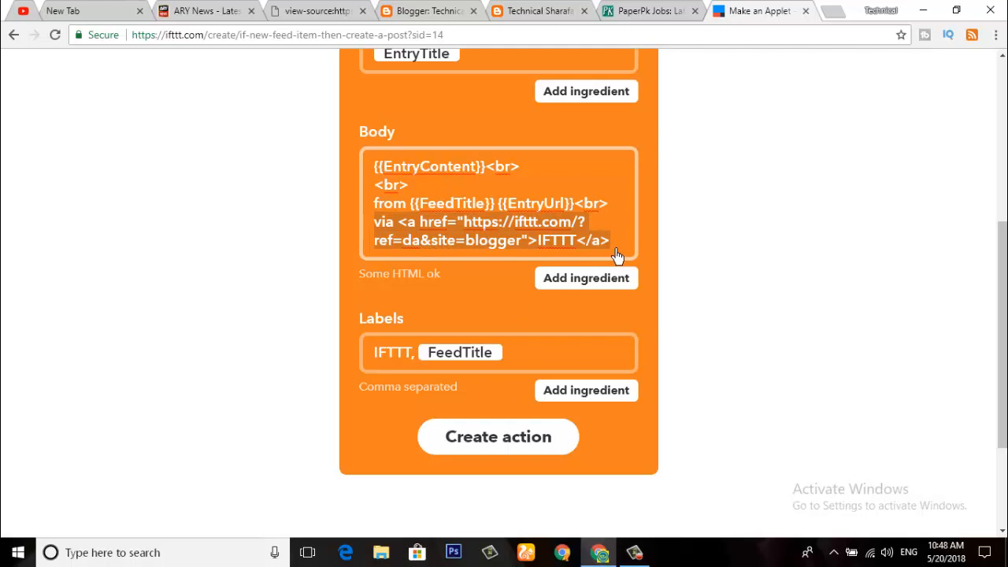
{"action": "key", "text": "BackSpace"}
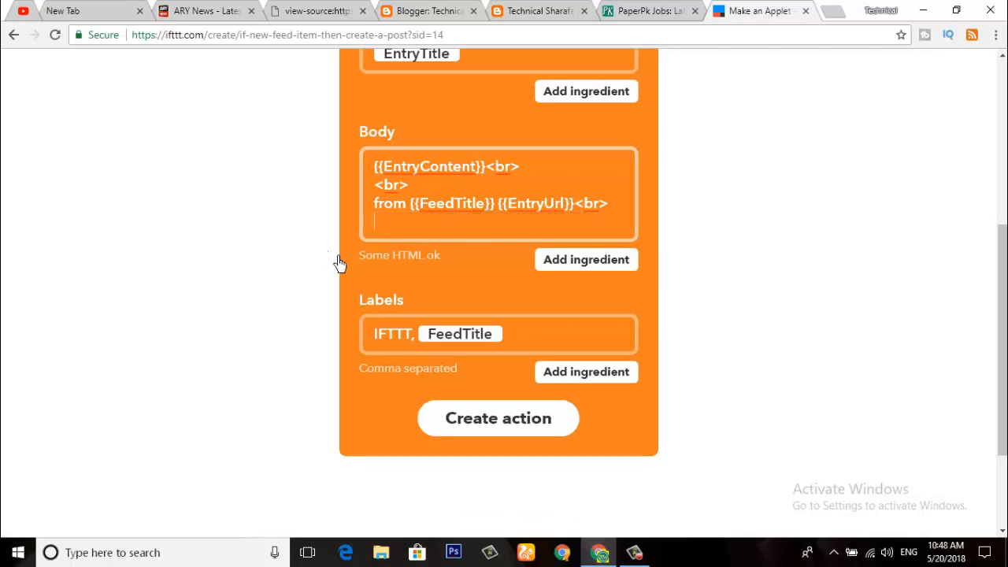
Step: Remove "IFTTT" and its comma from the post action's Labels, keeping only the FeedTitle ingredient
{"action": "left_click", "coordinate": [419, 343]}
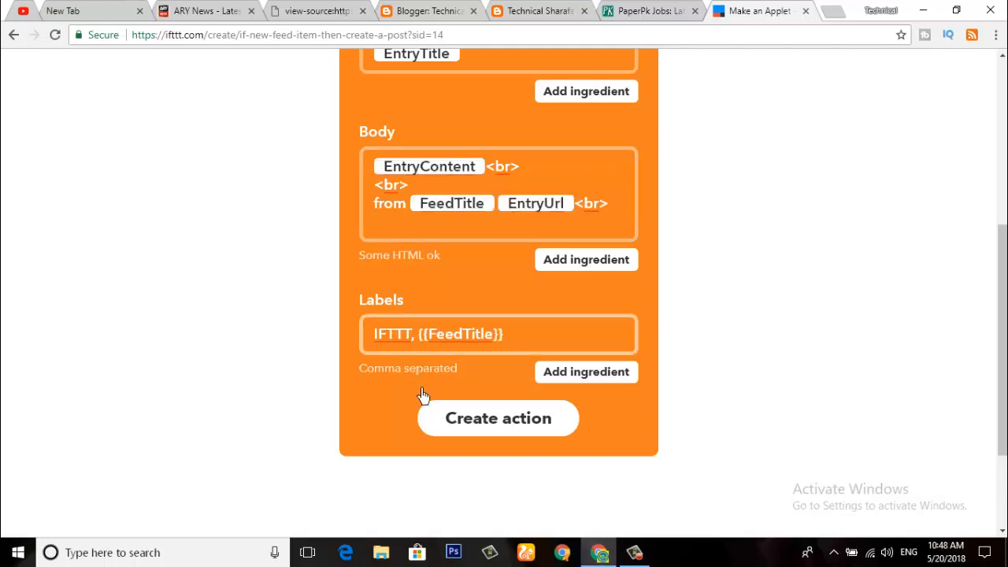
{"action": "key", "text": "BackSpace"}
{"action": "key", "text": "BackSpace"}
{"action": "key", "text": "BackSpace"}
{"action": "key", "text": "BackSpace"}
{"action": "key", "text": "BackSpace"}
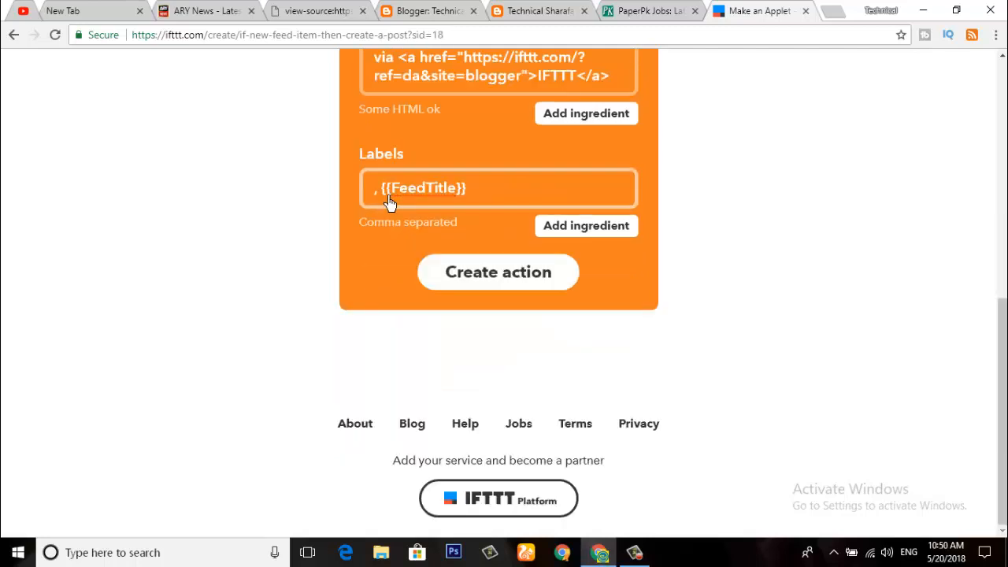
{"action": "key", "text": "shift+Right"}
{"action": "key", "text": "shift+Right"}
{"action": "triple_click", "coordinate": [388, 199]}
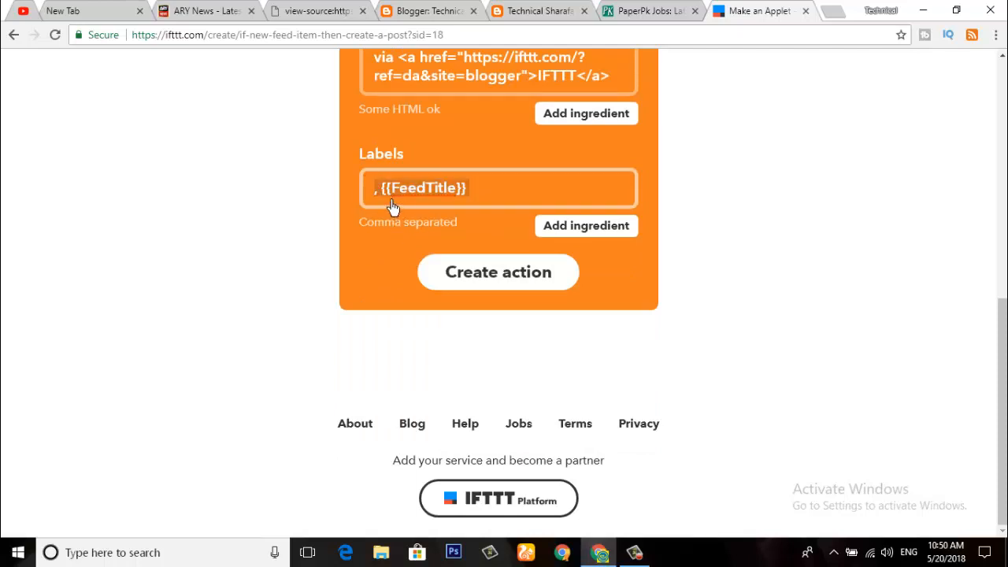
{"action": "left_click", "coordinate": [389, 198]}
{"action": "key", "text": "BackSpace"}
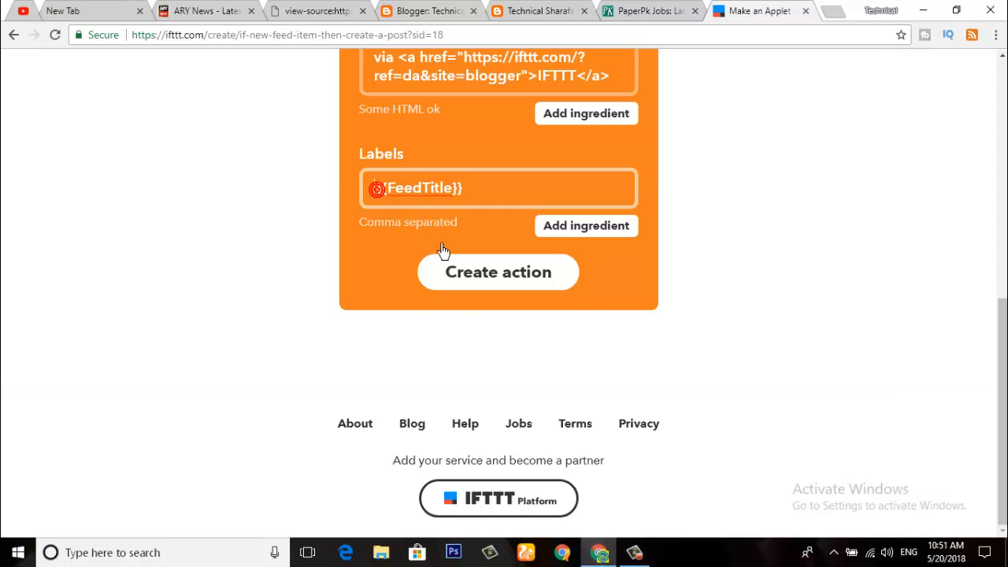
Step: Create the Blogger post action and finish the applet with run notifications on
{"action": "scroll", "coordinate": [132, 197], "scroll_direction": "up", "scroll_amount": 7}
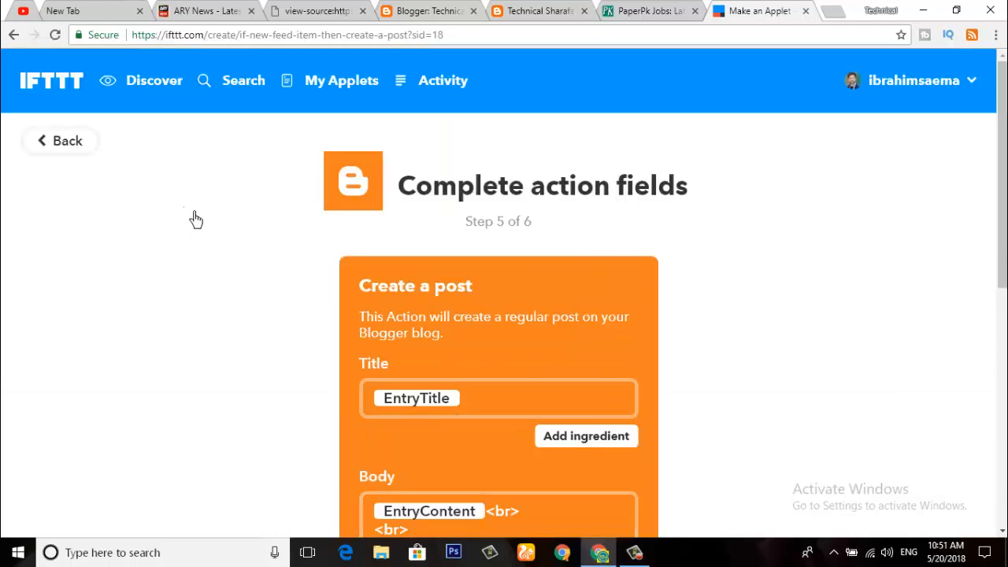
{"action": "scroll", "coordinate": [196, 220], "scroll_direction": "down", "scroll_amount": 5}
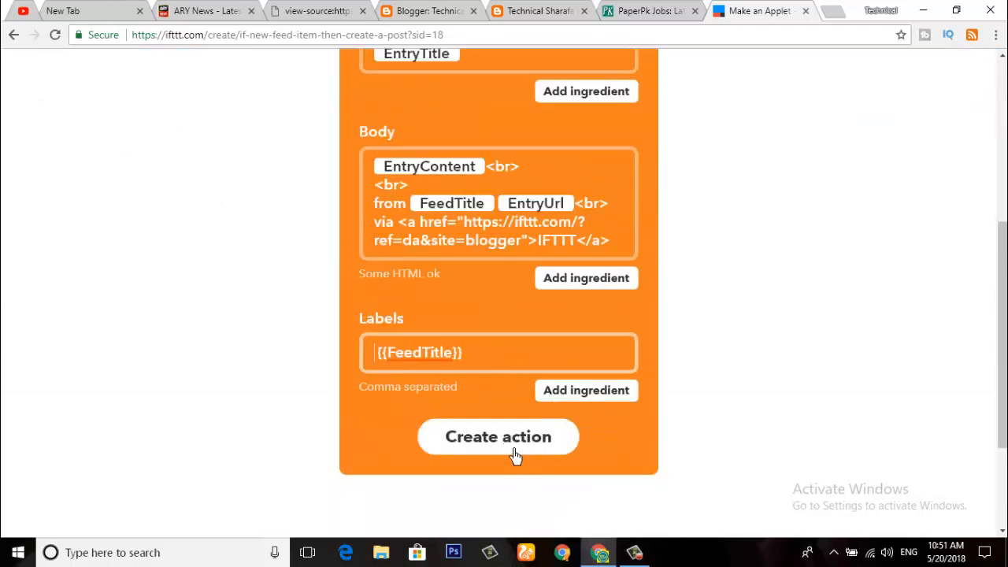
{"action": "left_click", "coordinate": [513, 453]}
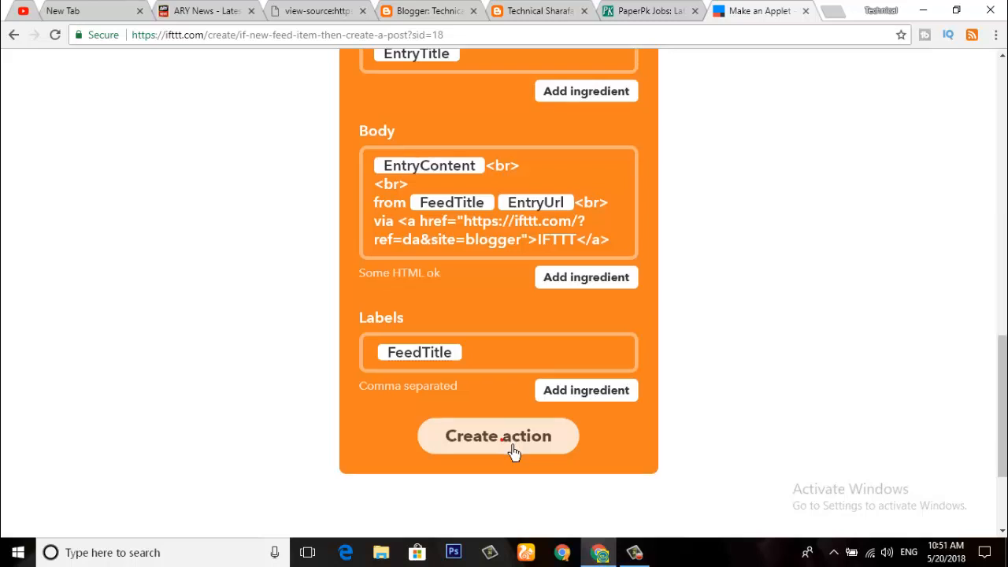
{"action": "scroll", "coordinate": [259, 347], "scroll_direction": "up", "scroll_amount": 4}
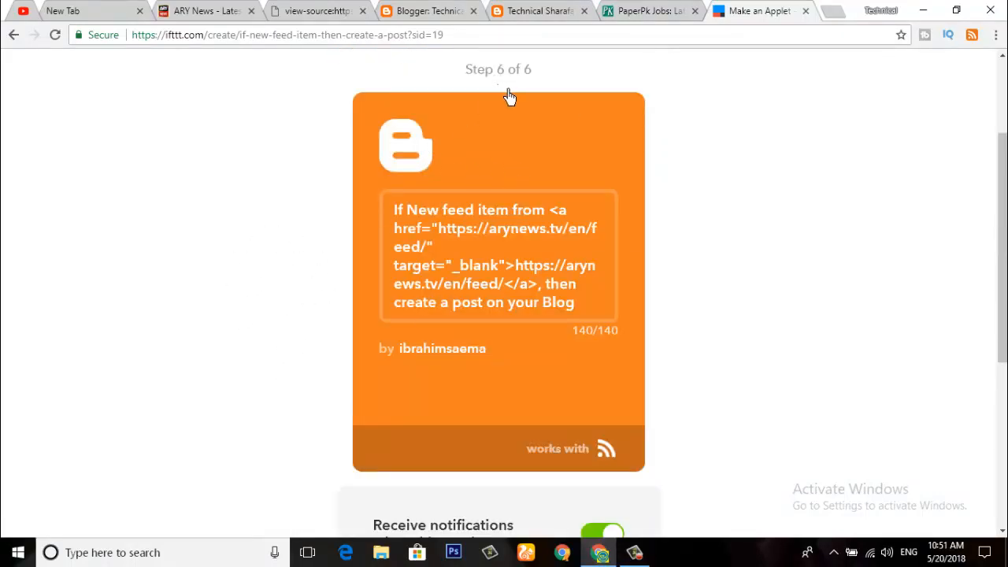
{"action": "scroll", "coordinate": [339, 330], "scroll_direction": "down", "scroll_amount": 2}
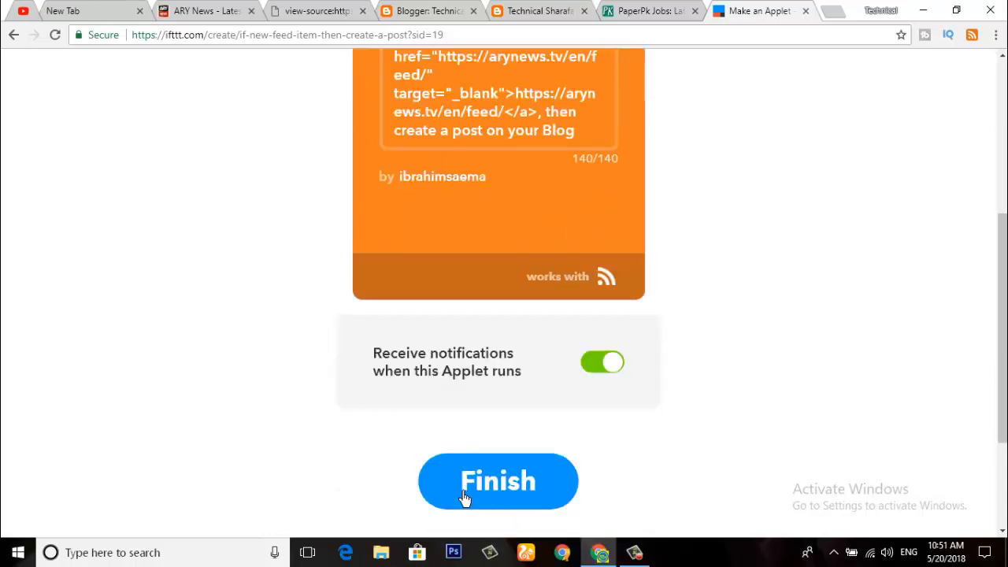
{"action": "left_click", "coordinate": [515, 494]}
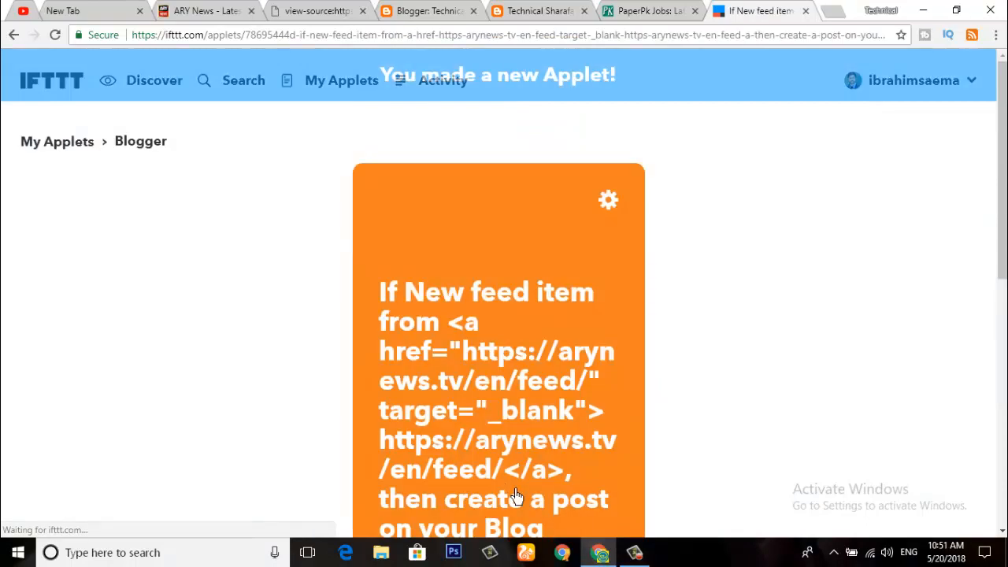
Step: Run an immediate check of the new ARY News feed applet, and view it in the account's applet list
{"action": "scroll", "coordinate": [473, 299], "scroll_direction": "down", "scroll_amount": 4}
{"action": "left_click", "coordinate": [572, 427]}
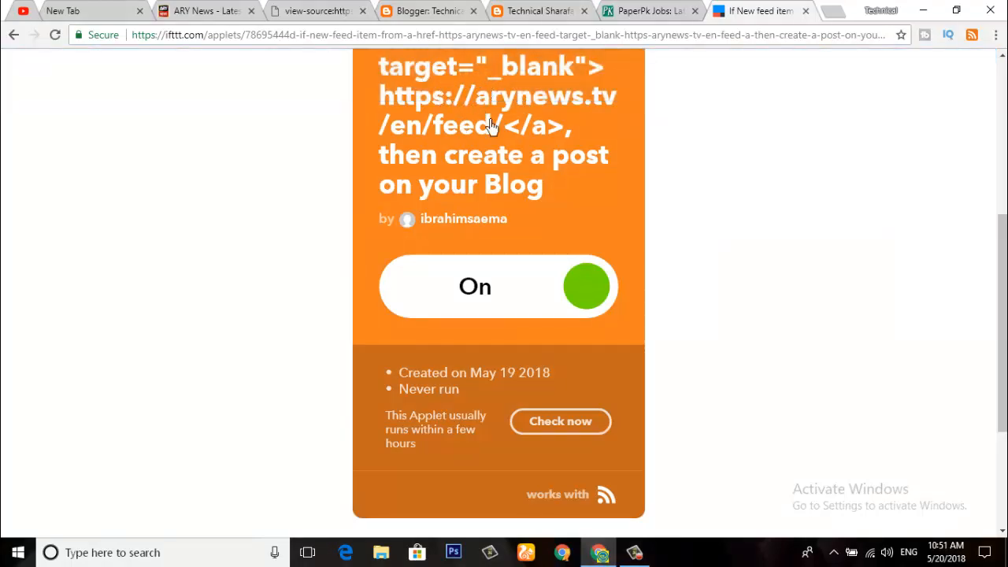
{"action": "scroll", "coordinate": [358, 297], "scroll_direction": "up", "scroll_amount": 5}
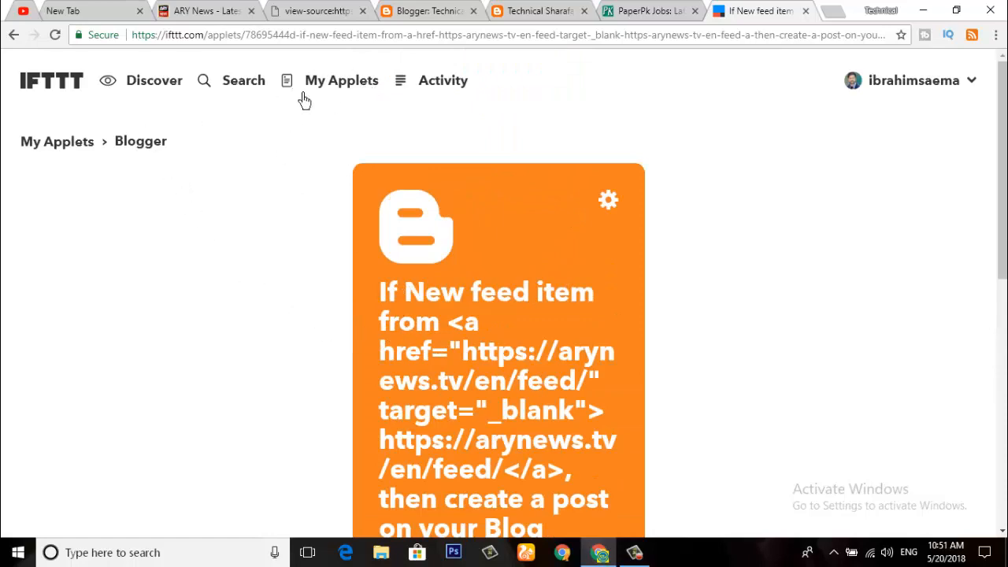
{"action": "left_click", "coordinate": [344, 87]}
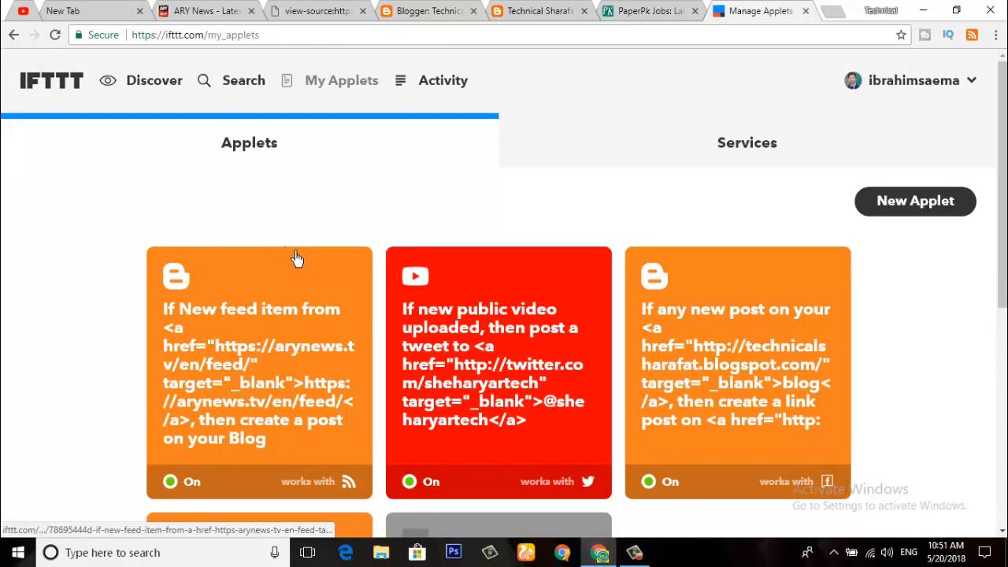
{"action": "scroll", "coordinate": [148, 252], "scroll_direction": "down", "scroll_amount": 2}
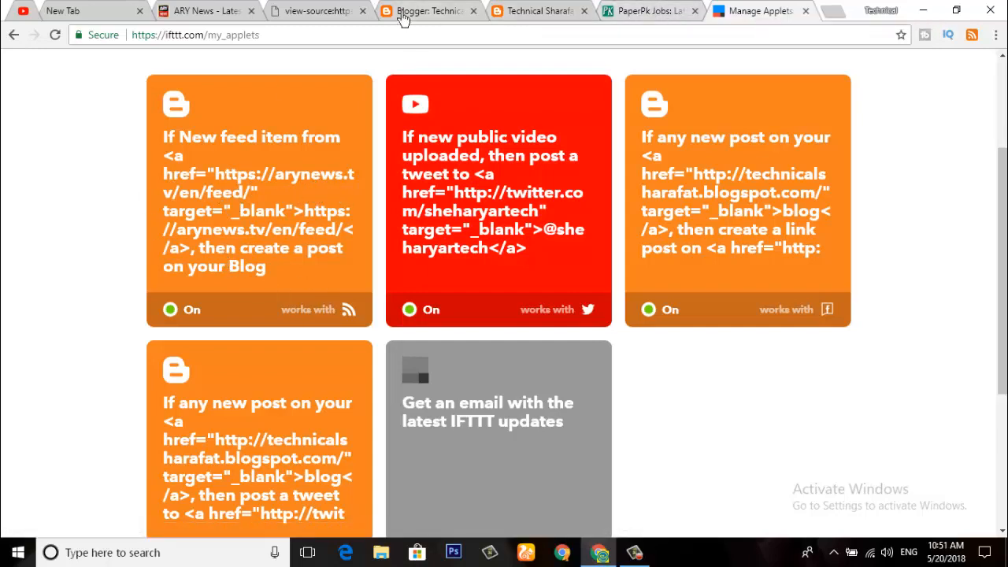
Step: Switch to the Technical Sharafat YouTube channel page
{"action": "left_click", "coordinate": [30, 16]}
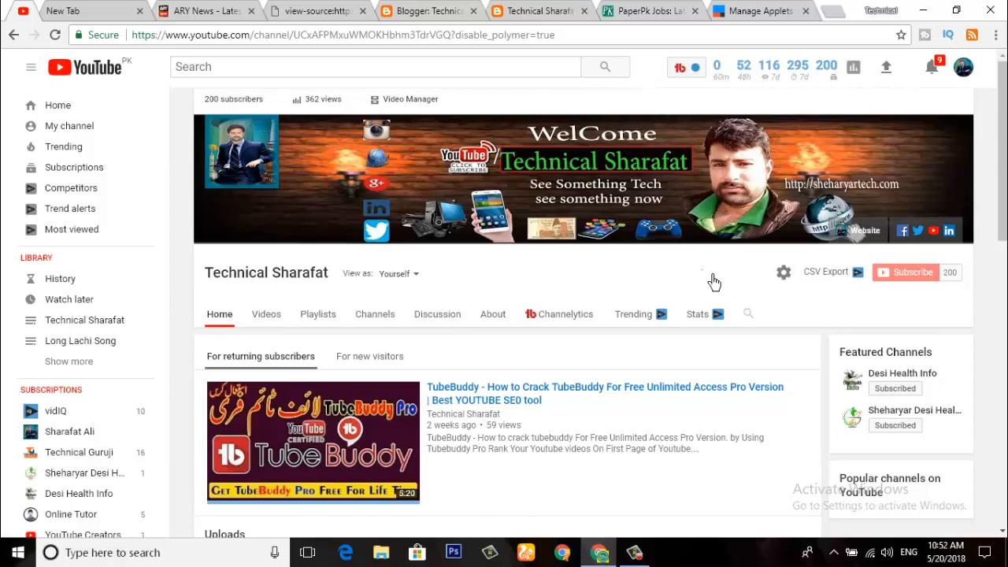
{"action": "left_click", "coordinate": [632, 551]}
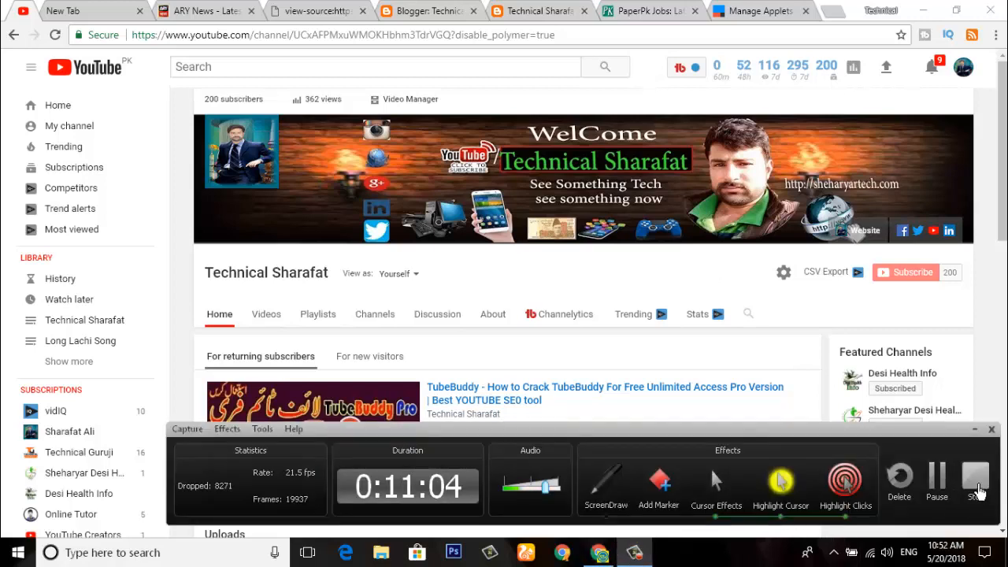
{"action": "left_click", "coordinate": [977, 484]}
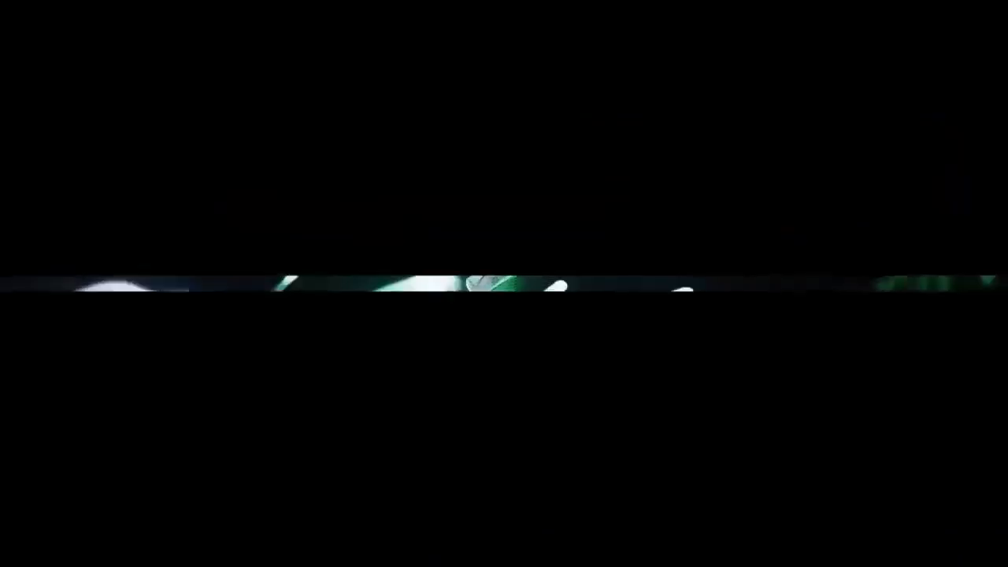